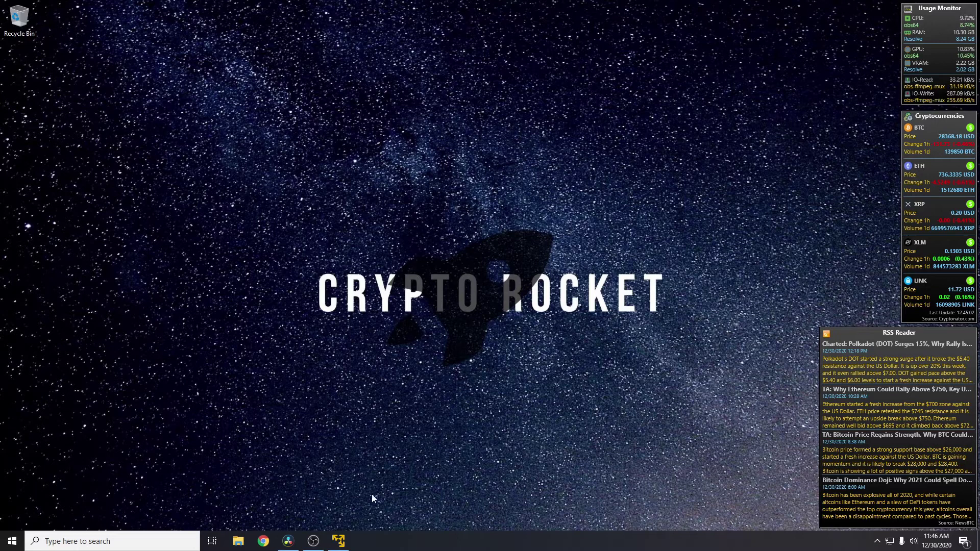
Bring the Tails VM window forward and unlock the persistent storage with its passphrase
click(338, 541)
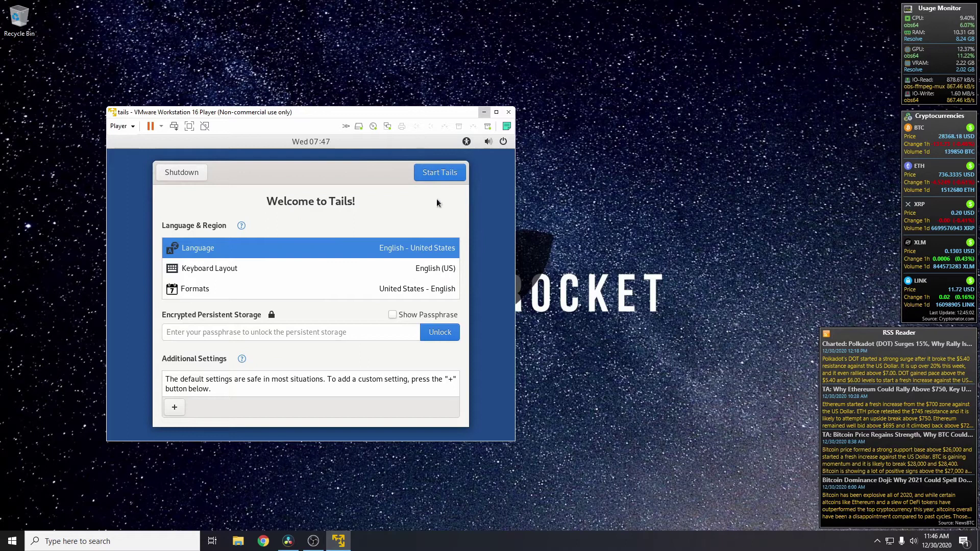
drag(354, 112, 432, 90)
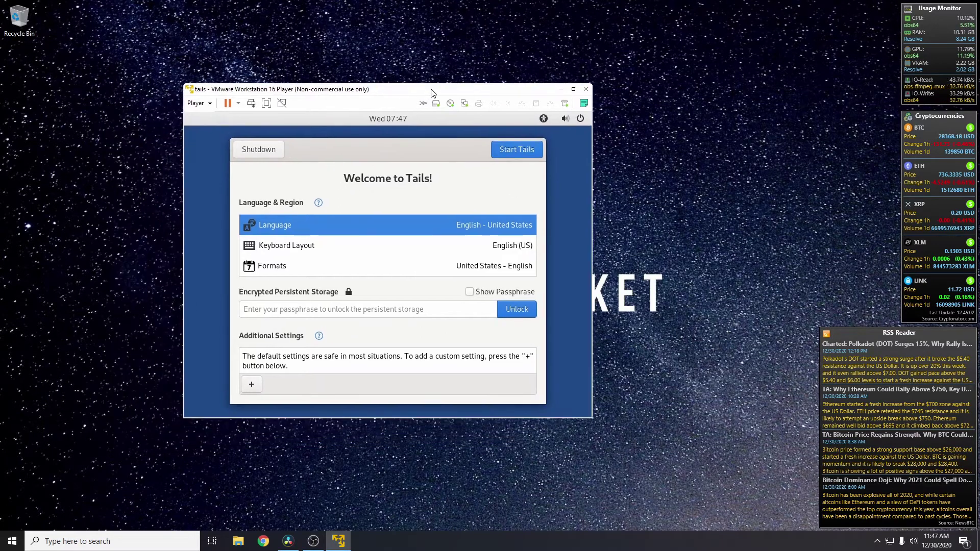
click(400, 311)
text(•••)
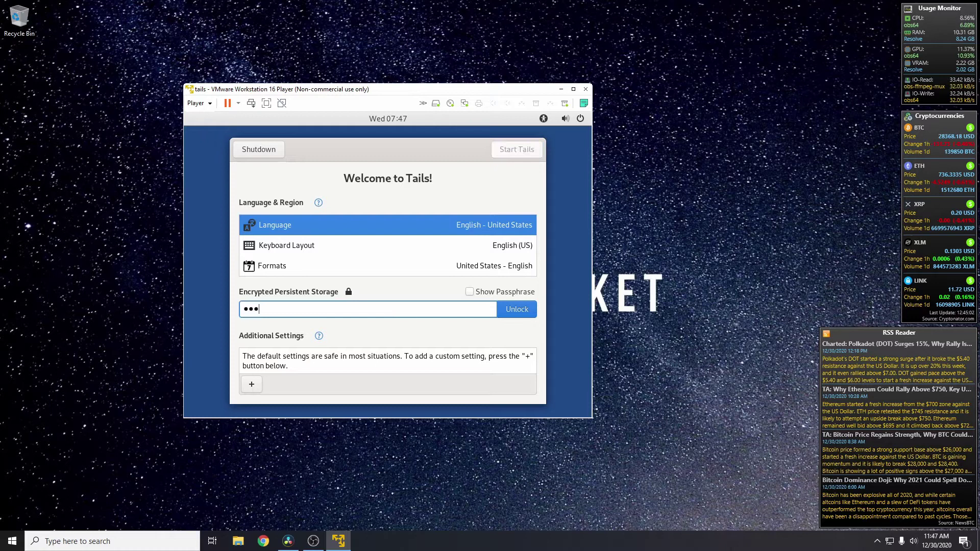
text(•••••••)
key(Return)
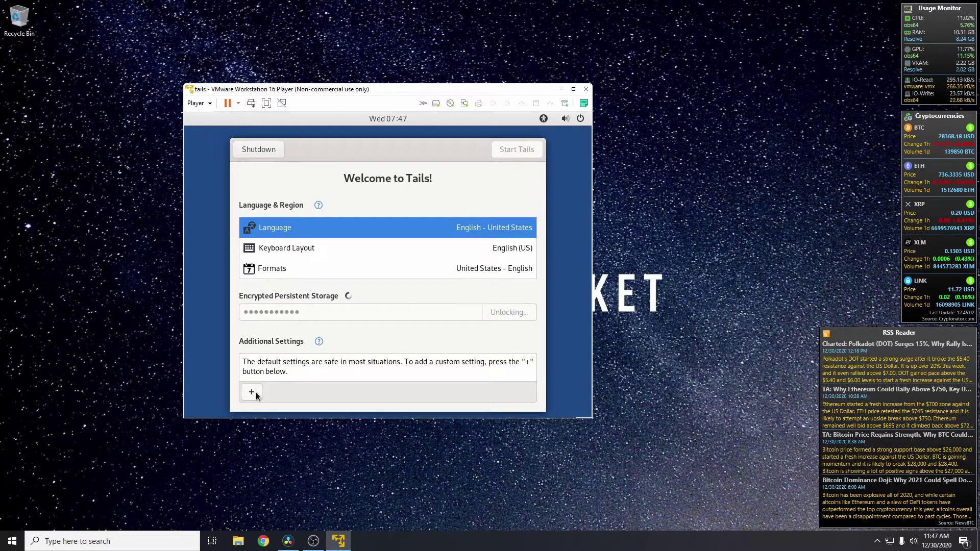
Add a confirmed administration password in Tails Greeter, then start Tails
click(256, 392)
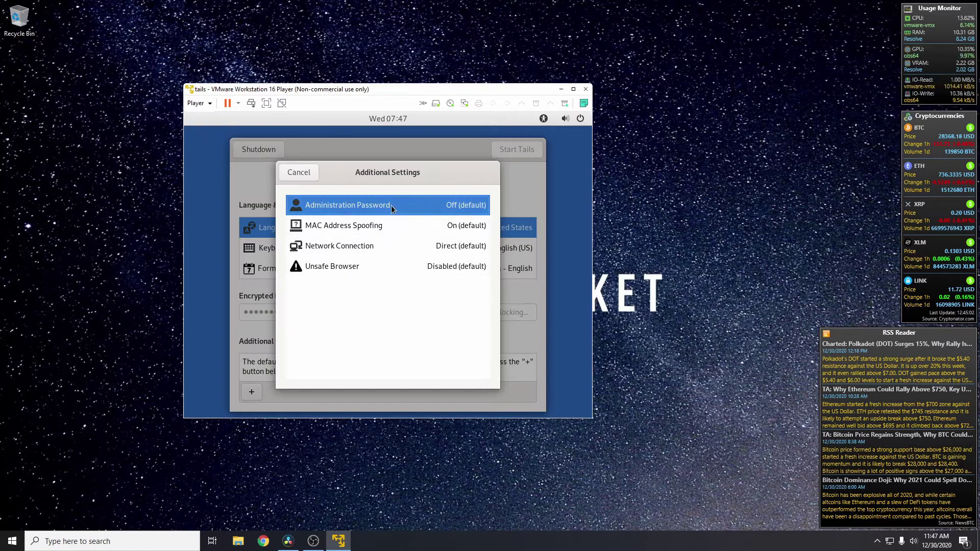
click(392, 206)
text(********)
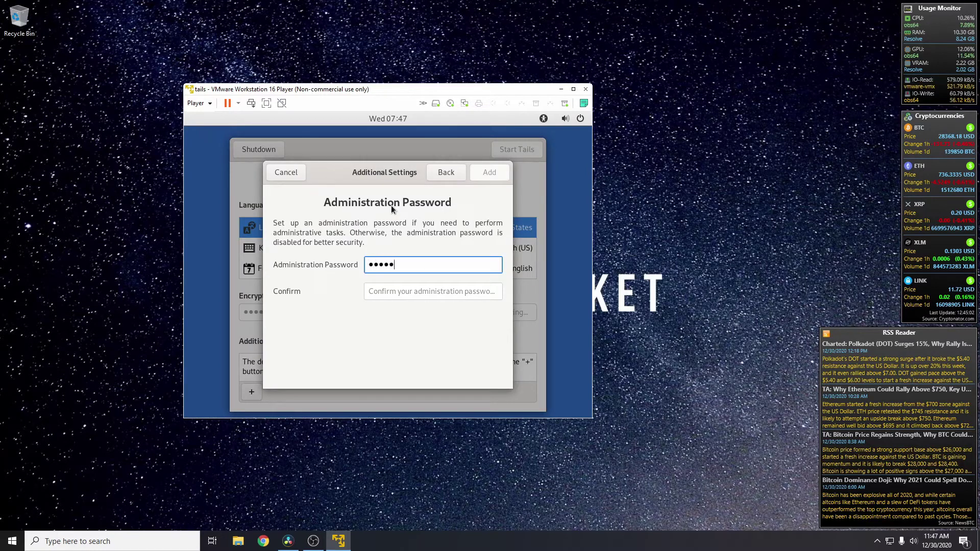
text(***)
key(Tab)
text(*******)
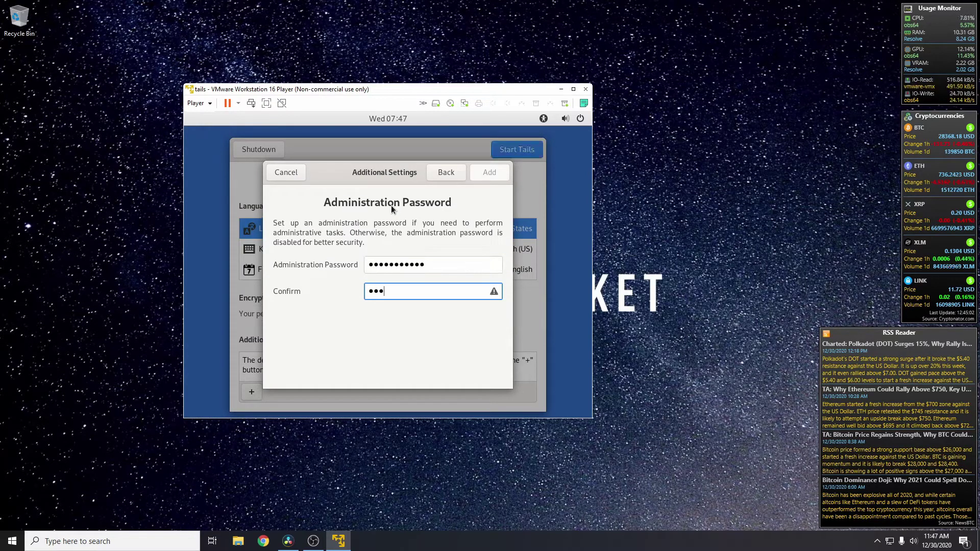
text(****)
key(Return)
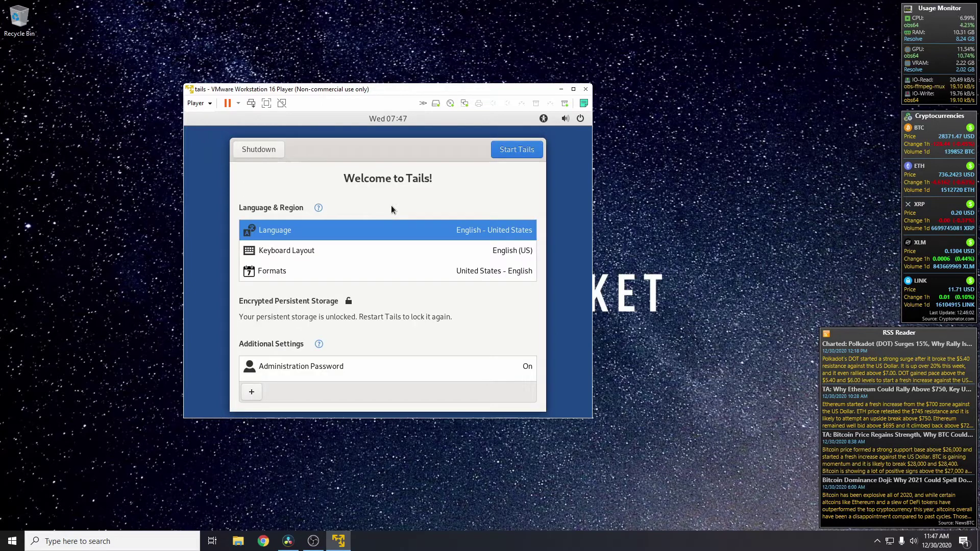
click(520, 153)
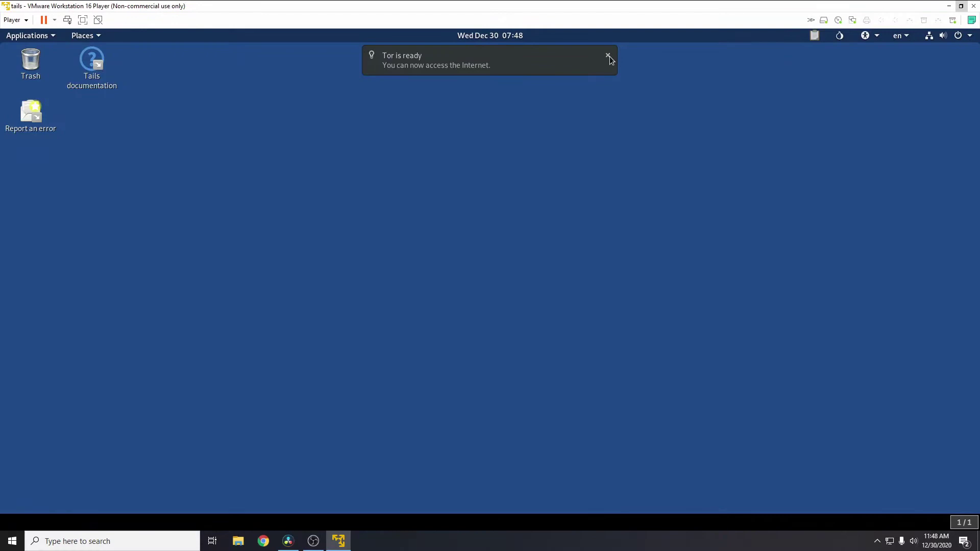
Dismiss the Tor is ready notification and launch Tor Browser
click(608, 55)
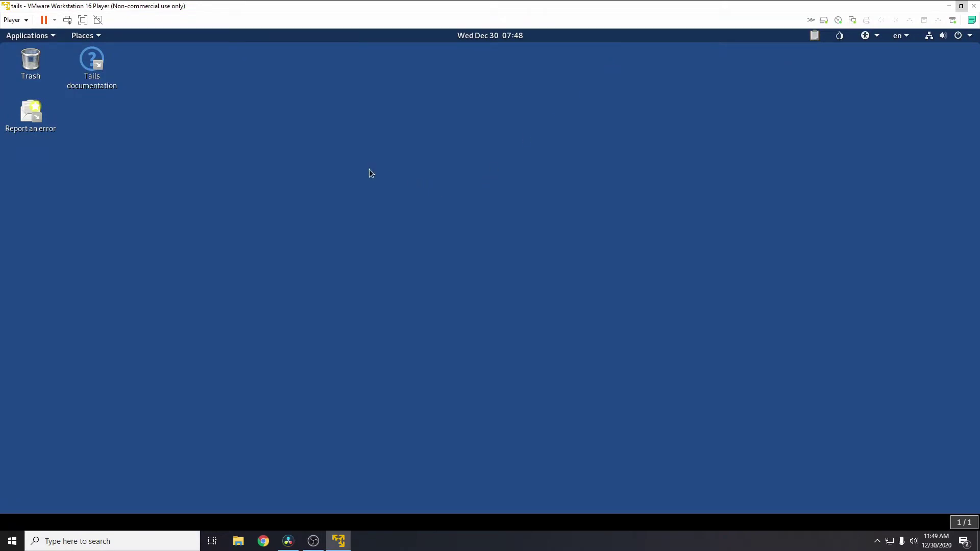
click(36, 37)
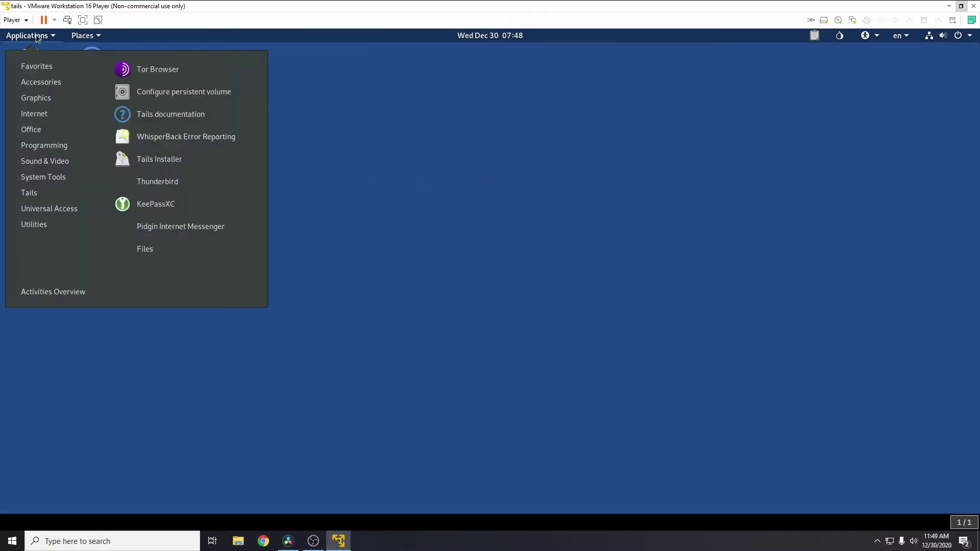
click(130, 68)
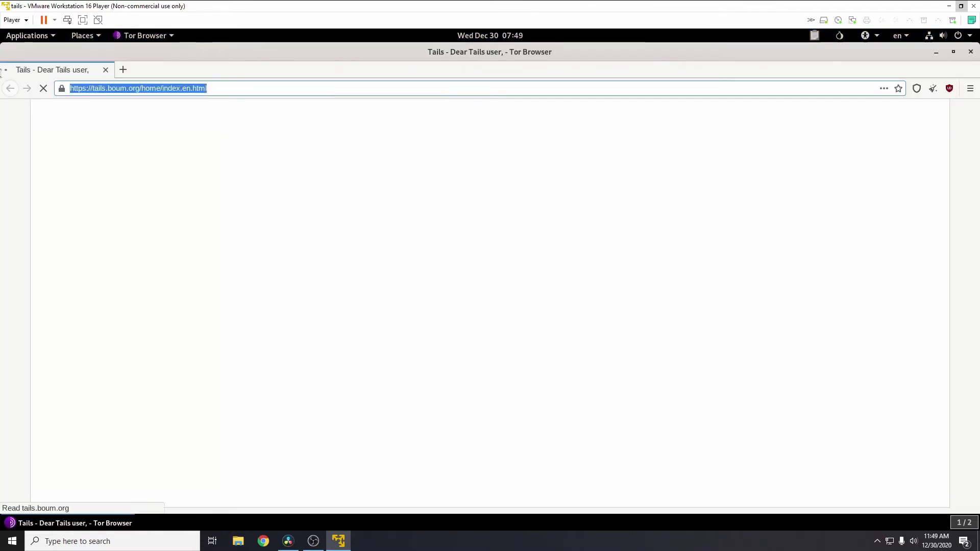
Search DuckDuckGo for 'exodus wallet'
text(exo)
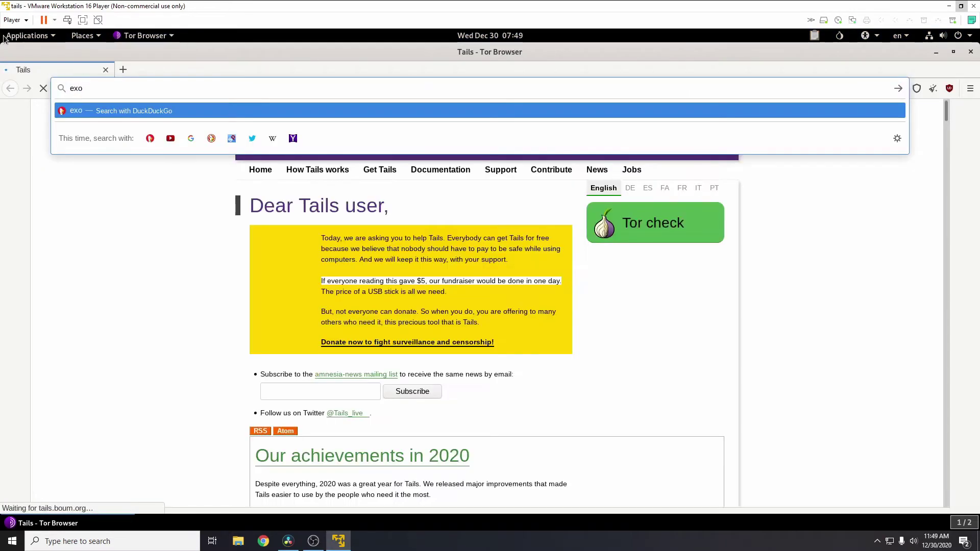
text(dus )
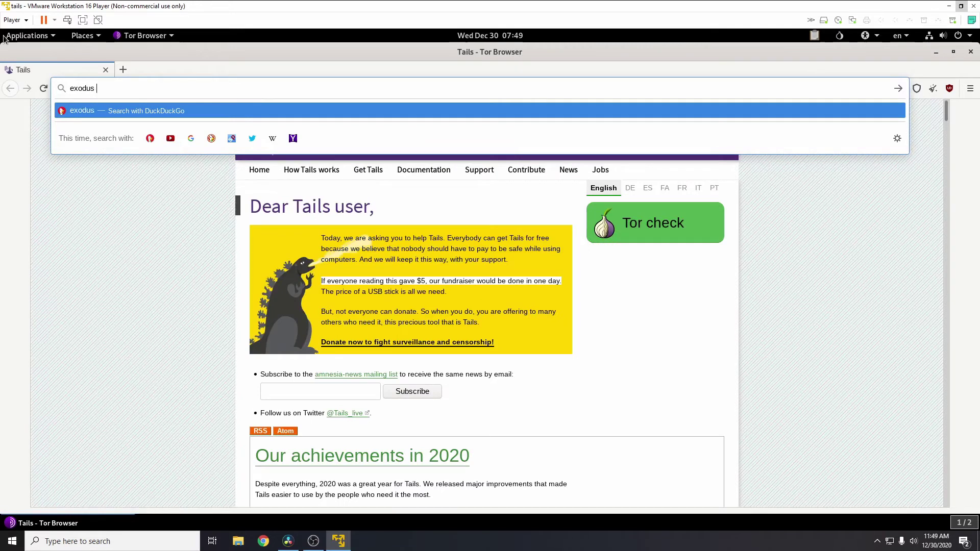
text(wallet)
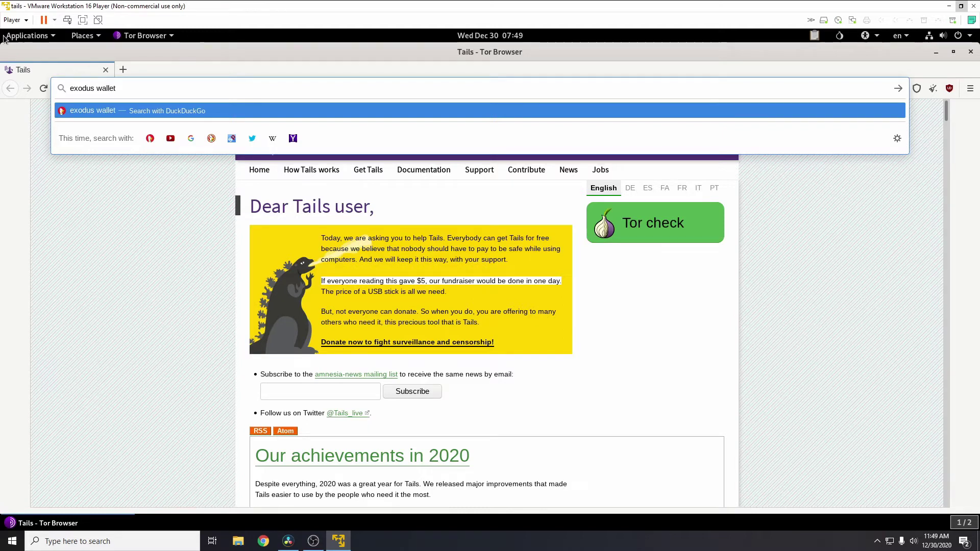
key(Return)
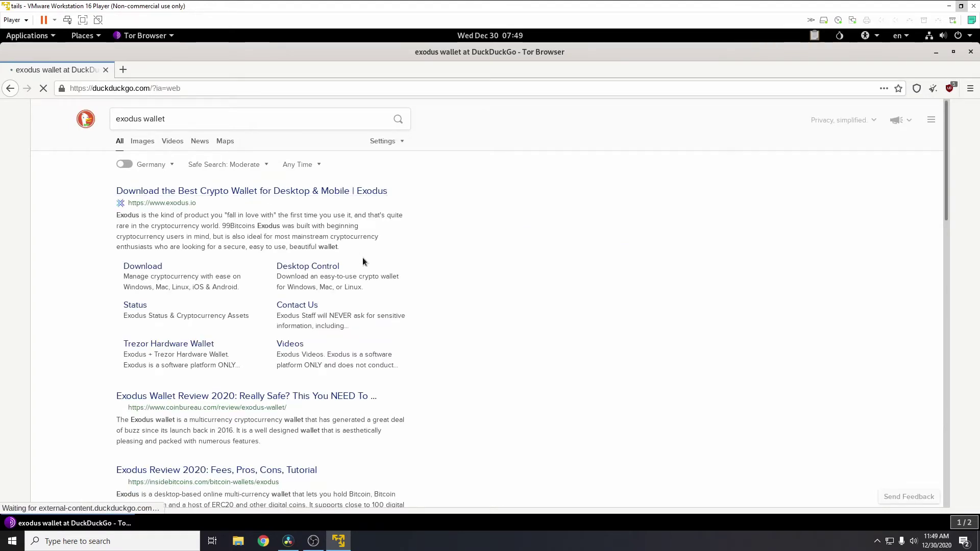
On exodus.io's download page, choose the Linux .deb package, then decline saving exodus_20.12.22_amd64.deb
click(154, 204)
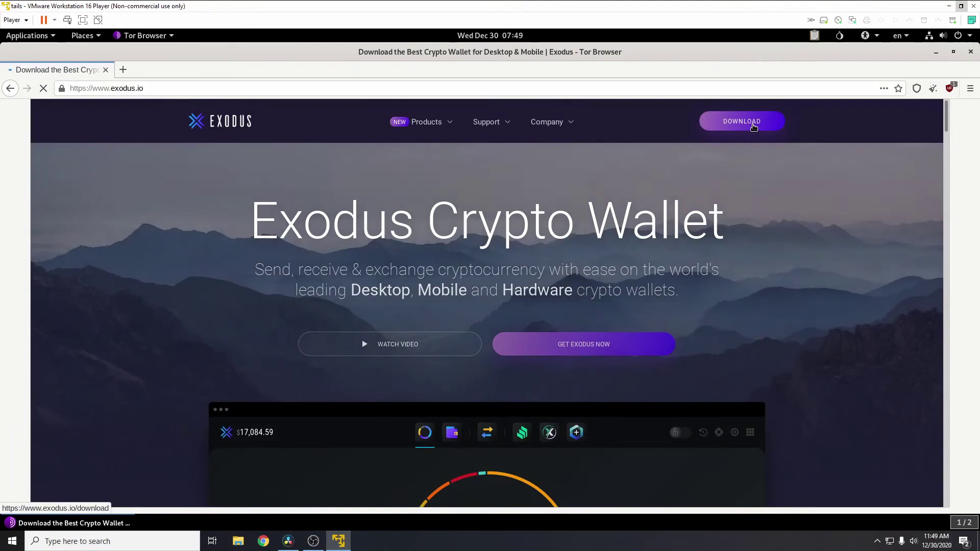
click(754, 125)
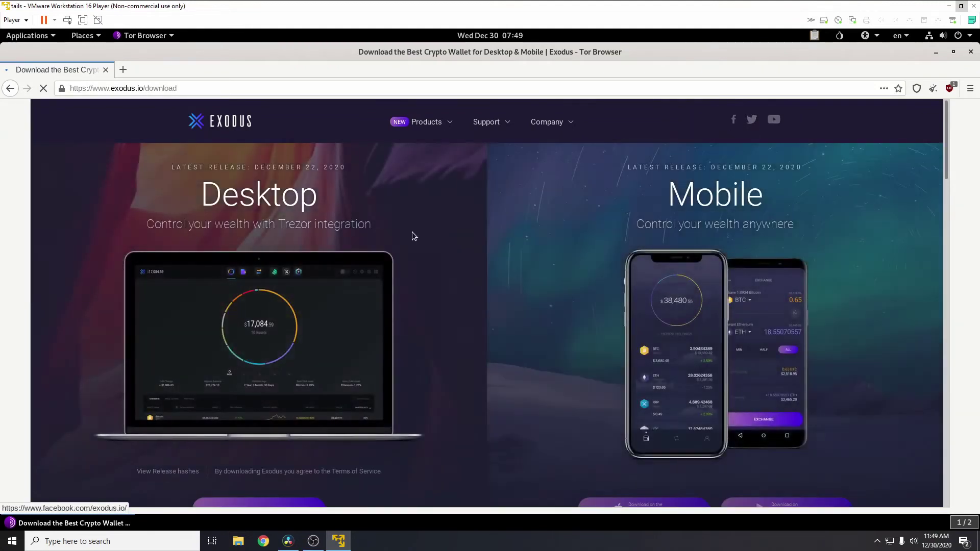
scroll(358, 285, down, 3)
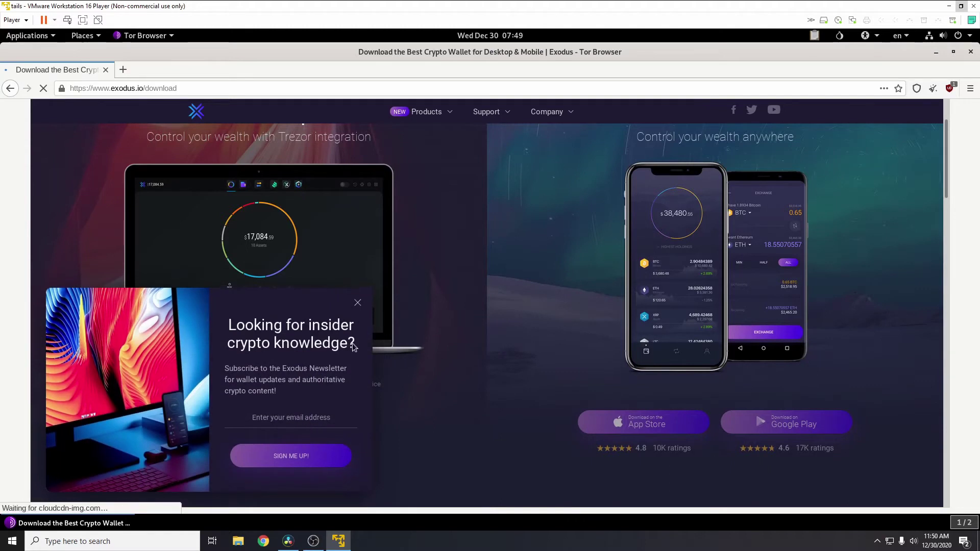
click(304, 422)
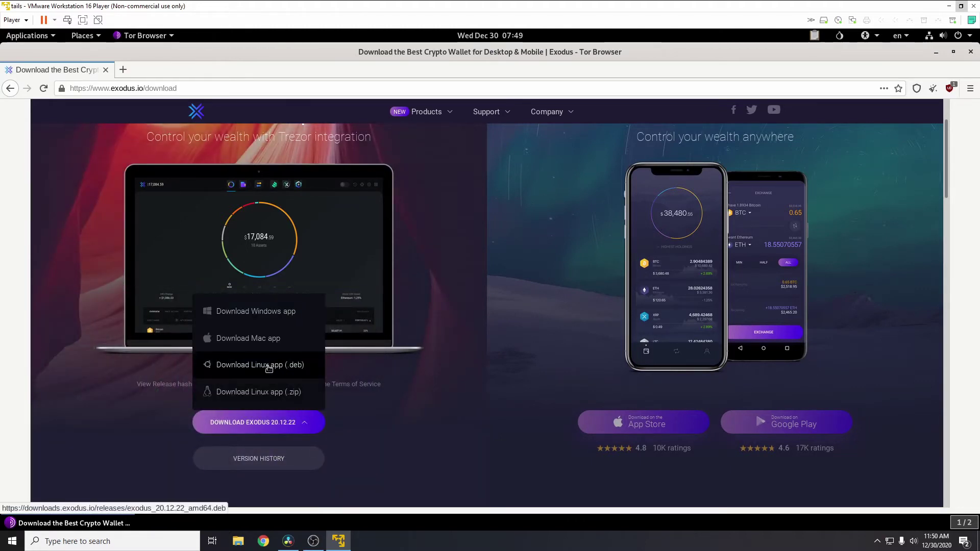
click(269, 366)
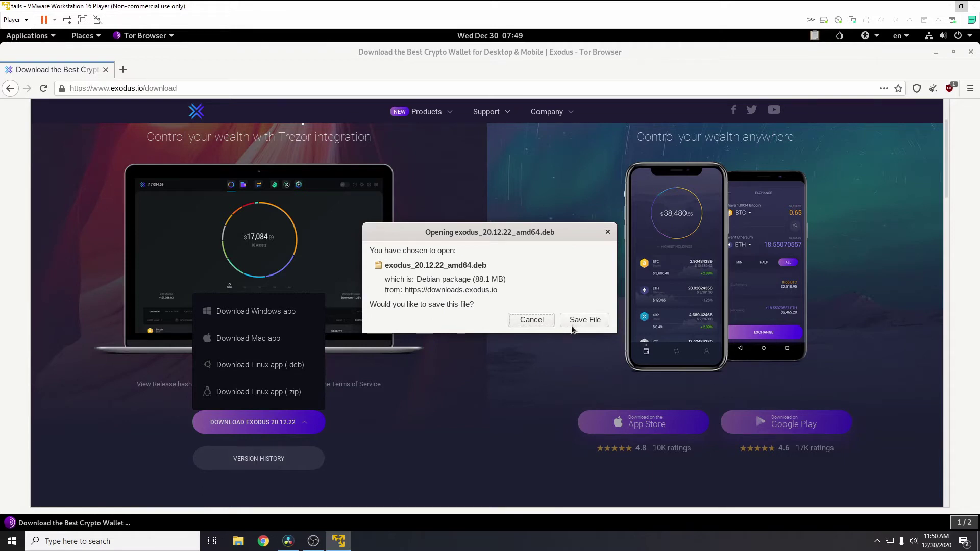
click(537, 320)
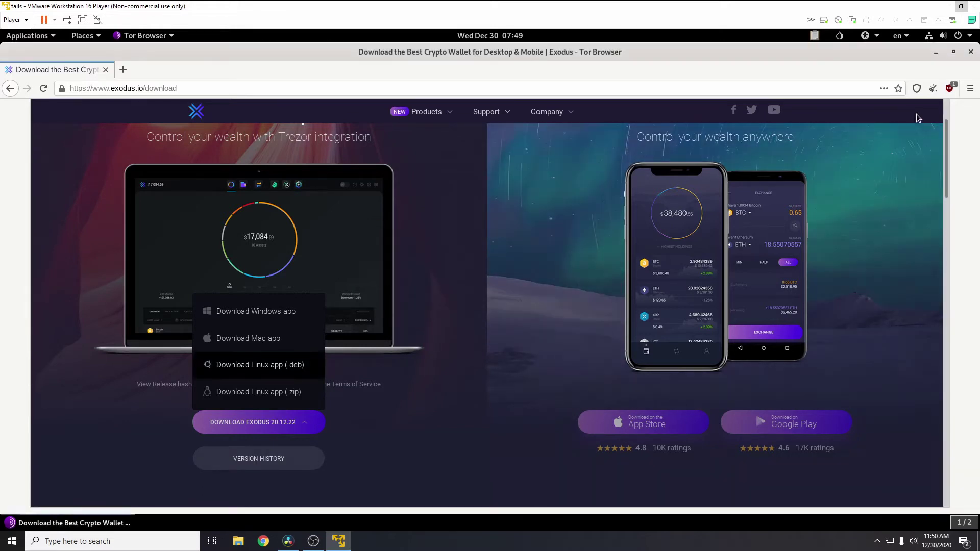
Close Tor Browser and launch the Files file manager
click(971, 52)
click(40, 37)
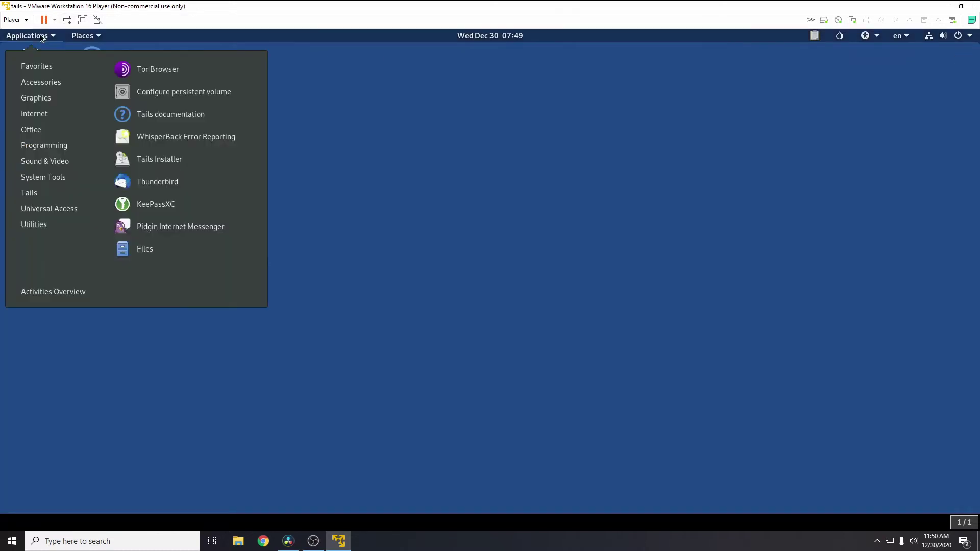
mouse_move(51, 133)
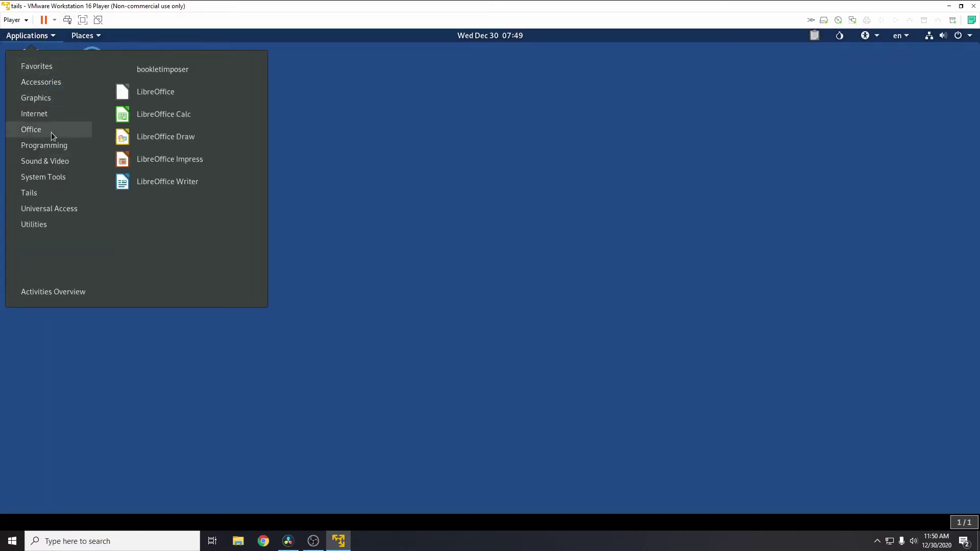
mouse_move(49, 79)
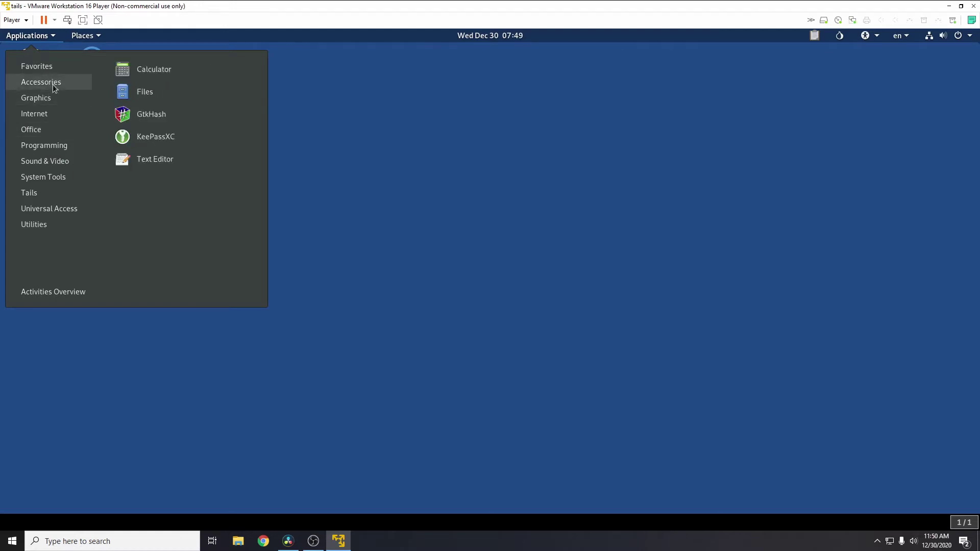
mouse_move(54, 180)
click(142, 248)
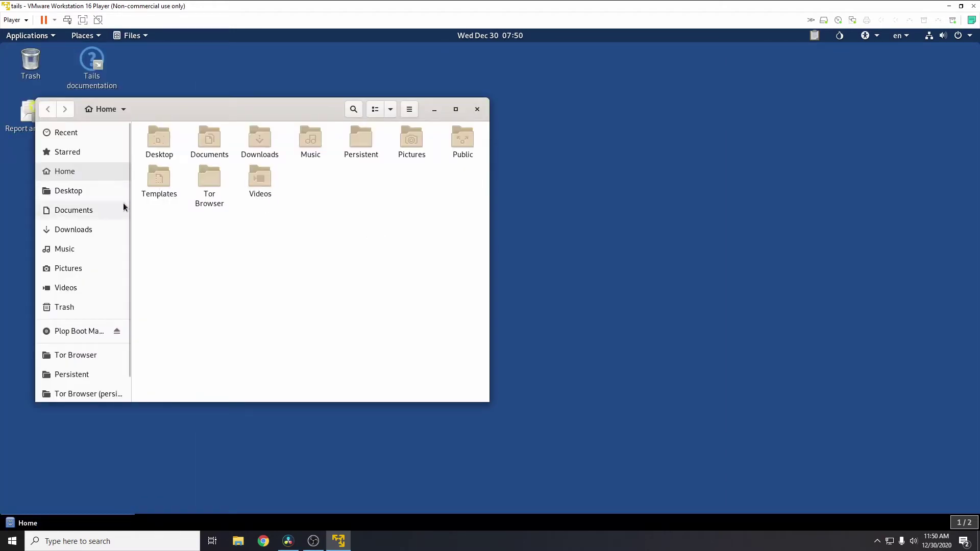
Find exodus_20.12.22_amd64.deb in Persistent/exodus, then close the Files window
double_click(209, 184)
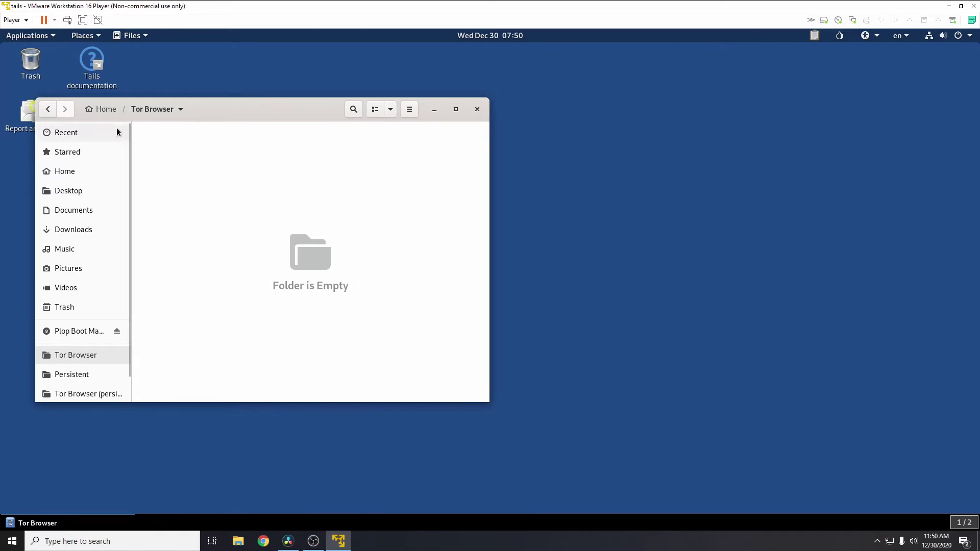
click(110, 111)
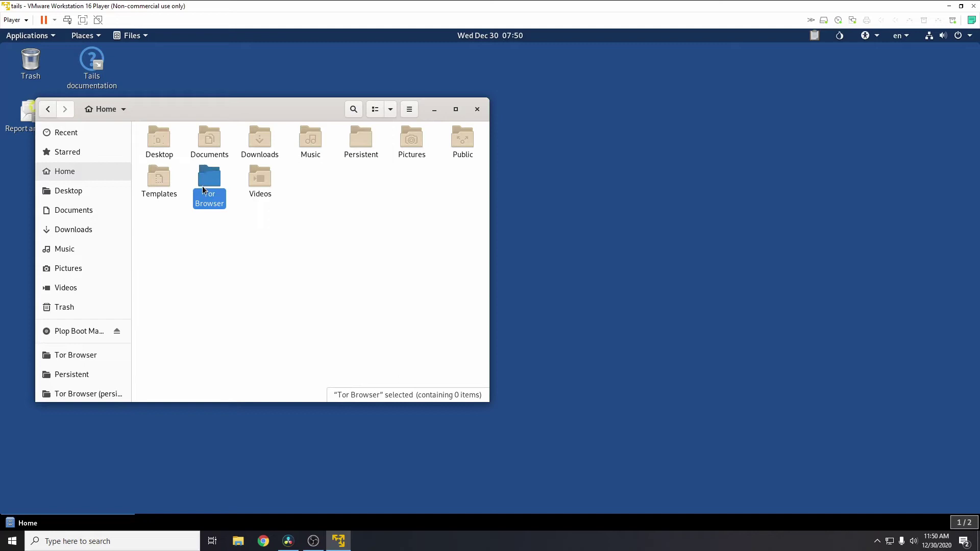
double_click(367, 149)
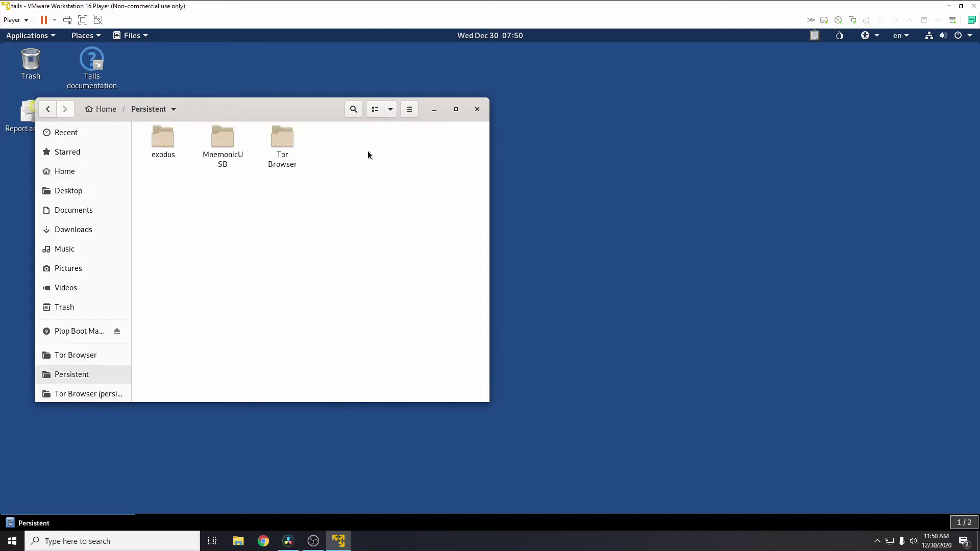
double_click(166, 145)
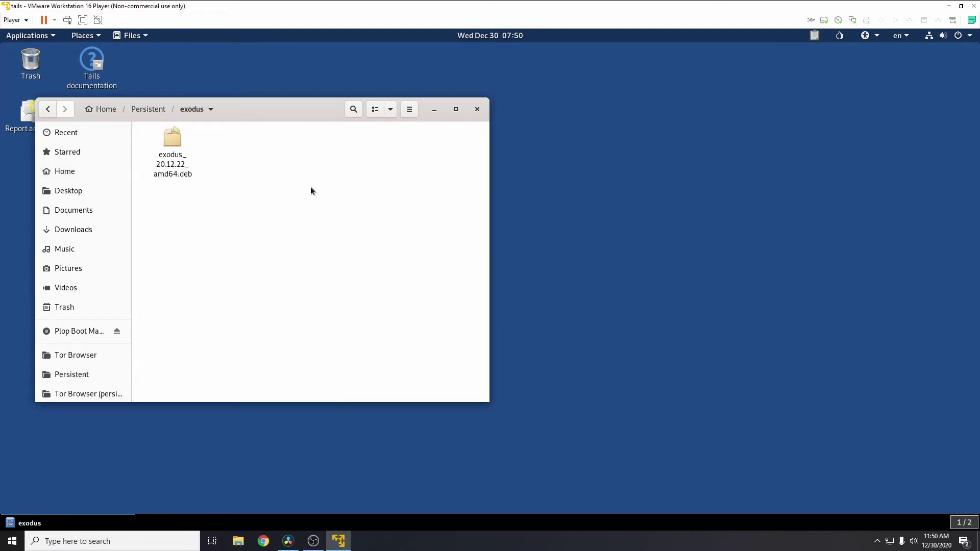
drag(198, 212, 217, 207)
drag(304, 109, 458, 121)
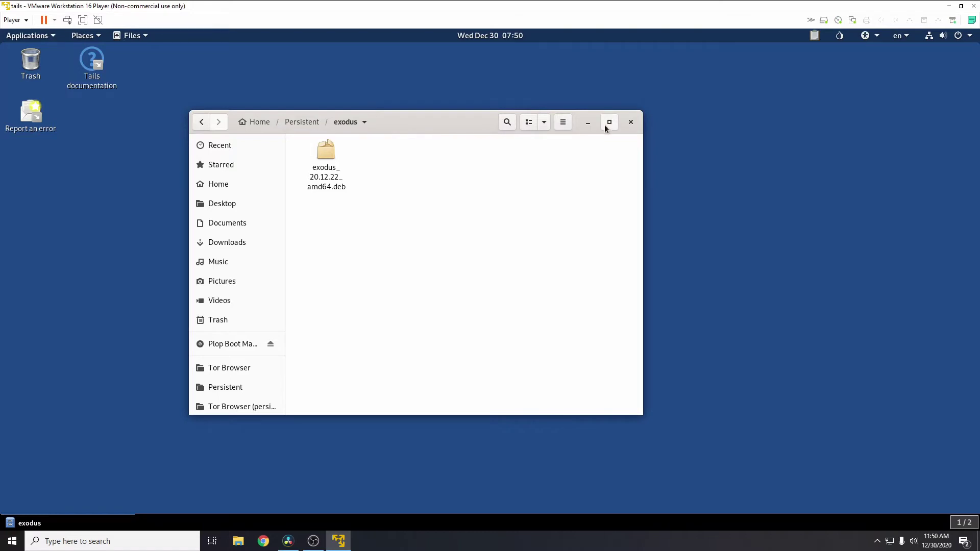
click(631, 122)
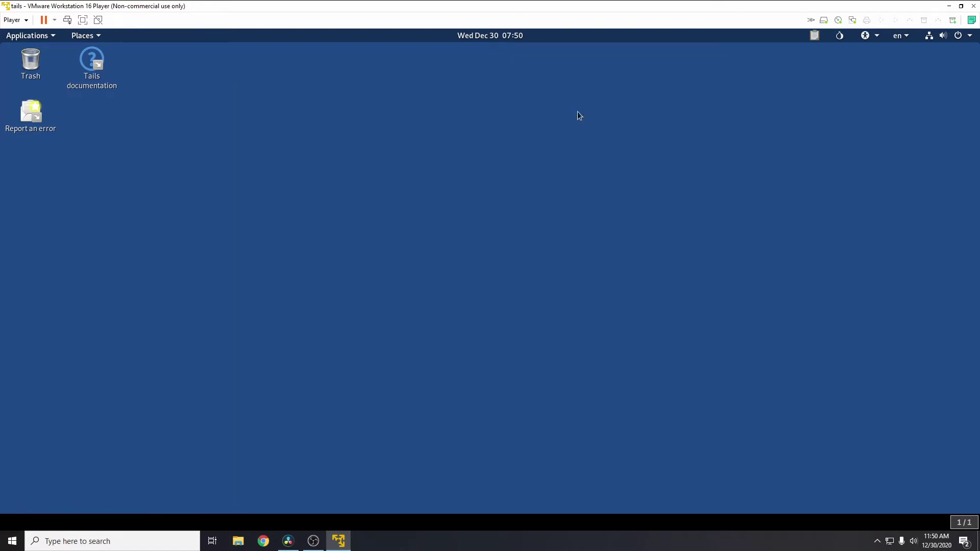
Launch a Terminal from System Tools
click(49, 37)
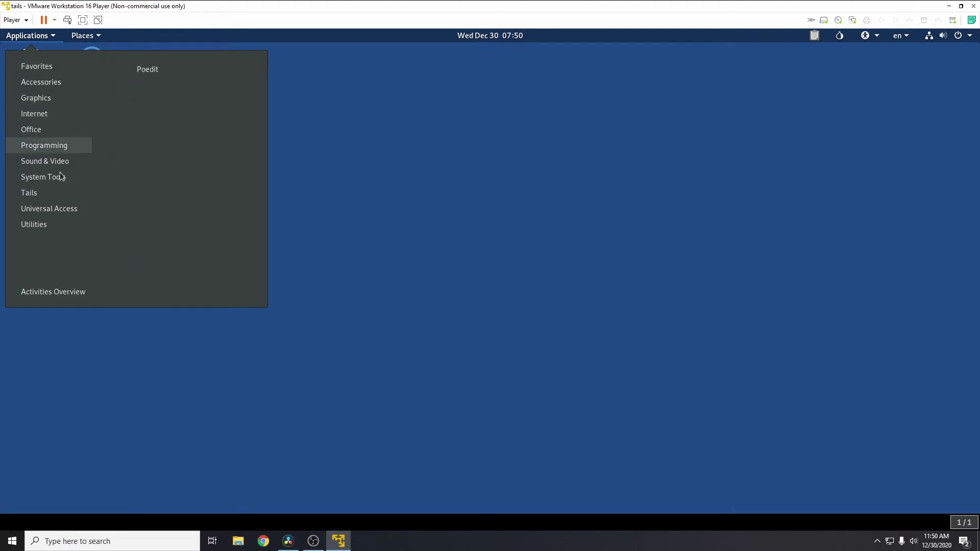
mouse_move(63, 179)
click(165, 250)
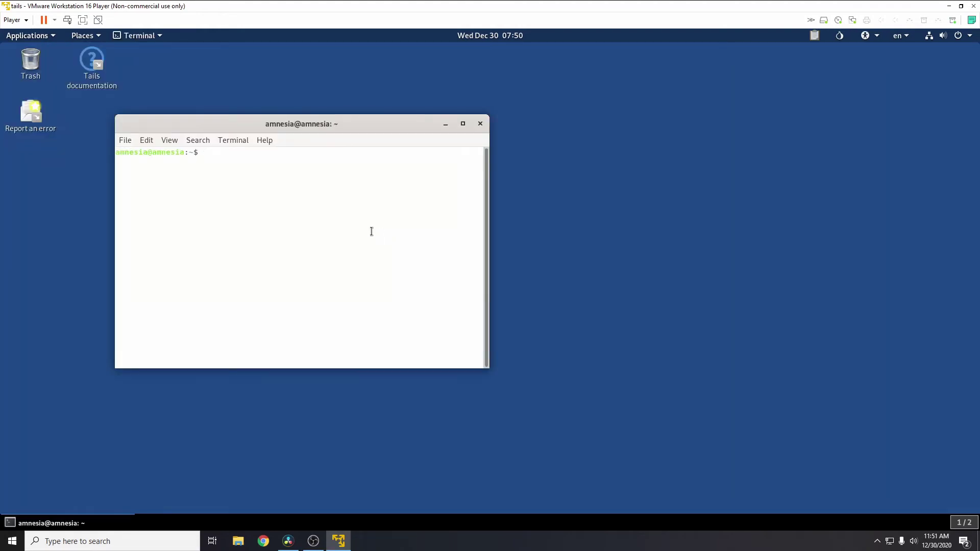
Change into ~/Persistent/exodus with cd, listing each folder's contents with ls
text(cd Pers)
key(Tab)
key(Return)
text(ls)
key(Return)
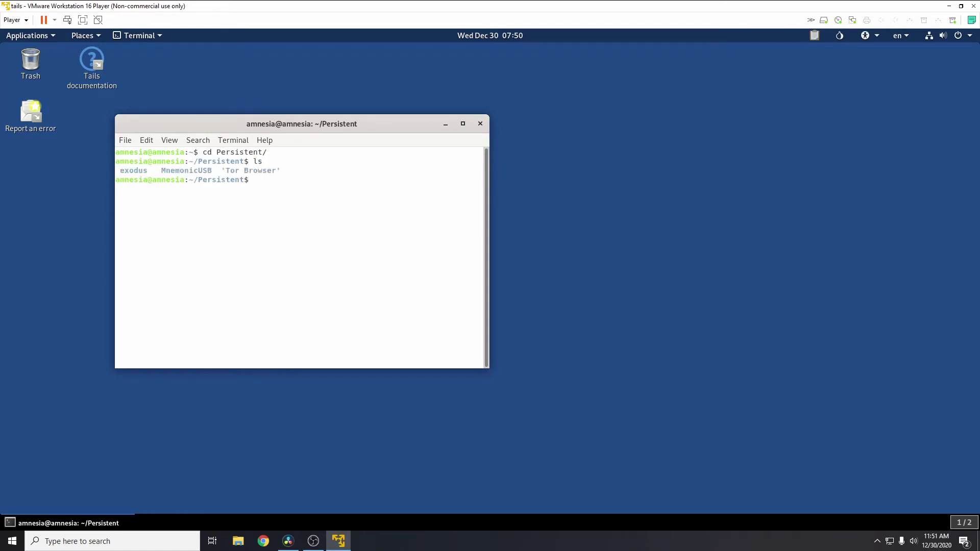
text(cd ex)
key(Tab)
key(Return)
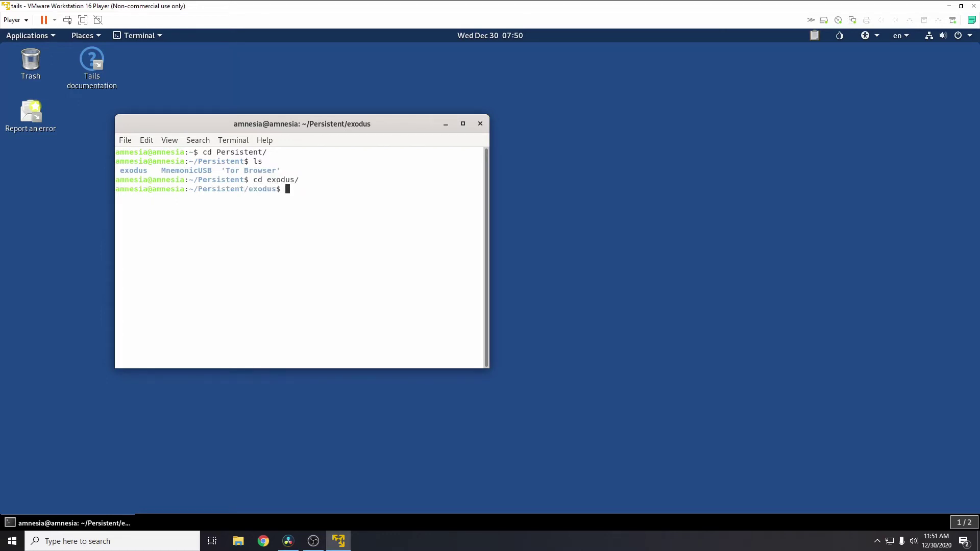
text(ls)
key(Return)
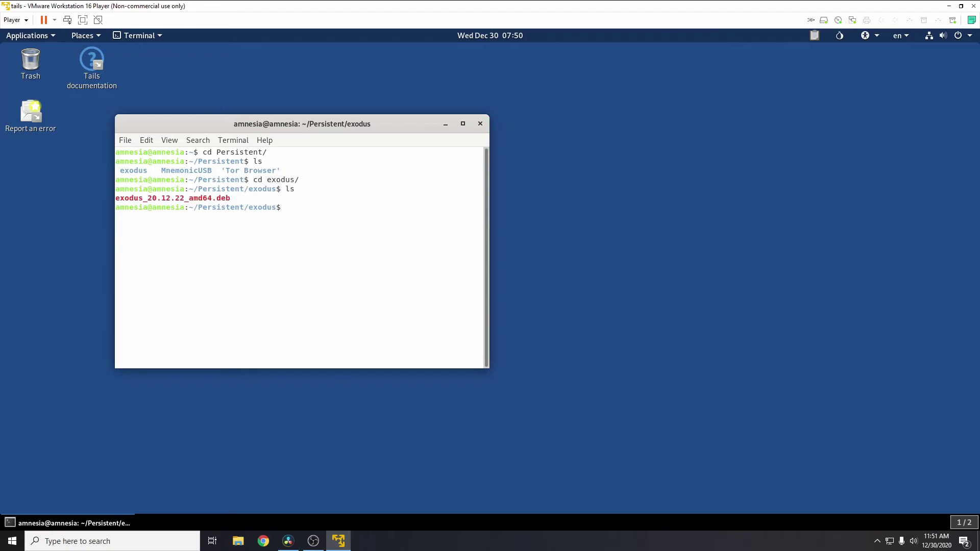
Install exodus_20.12.22_amd64.deb with sudo dpkg -i, entering the admin password
text(sudo dpkg -i ex)
key(Tab)
key(Return)
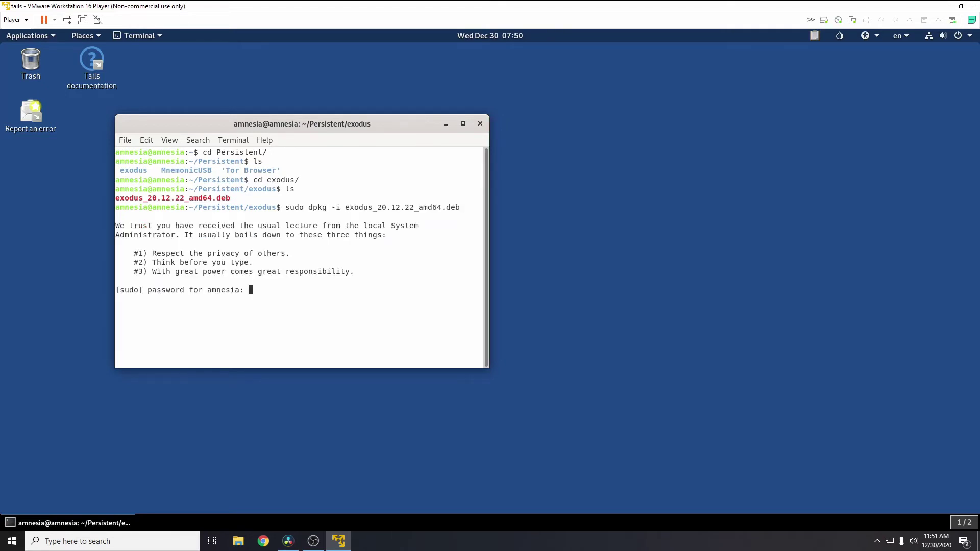
key(Return)
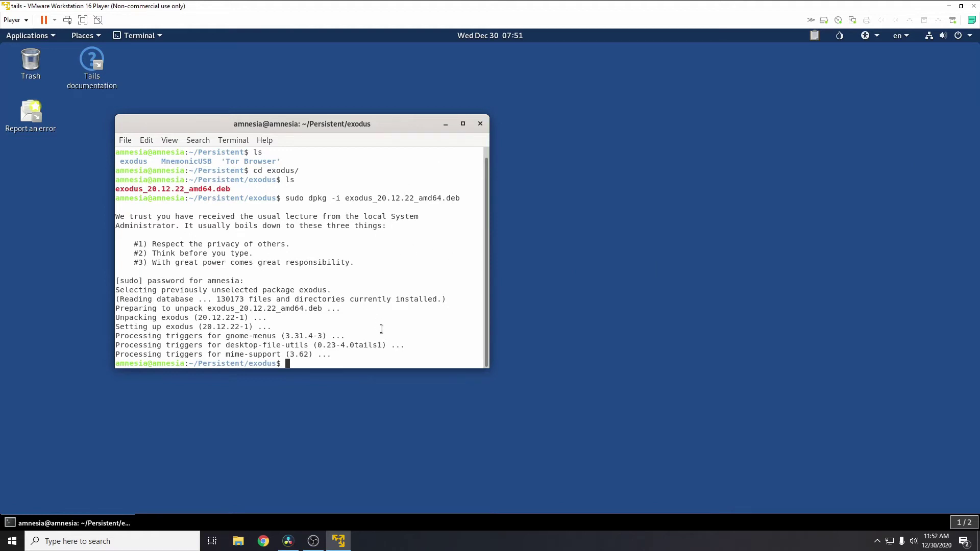
Launch Exodus from Accessories and minimize the Terminal to reveal the Welcome to Exodus screen
click(32, 35)
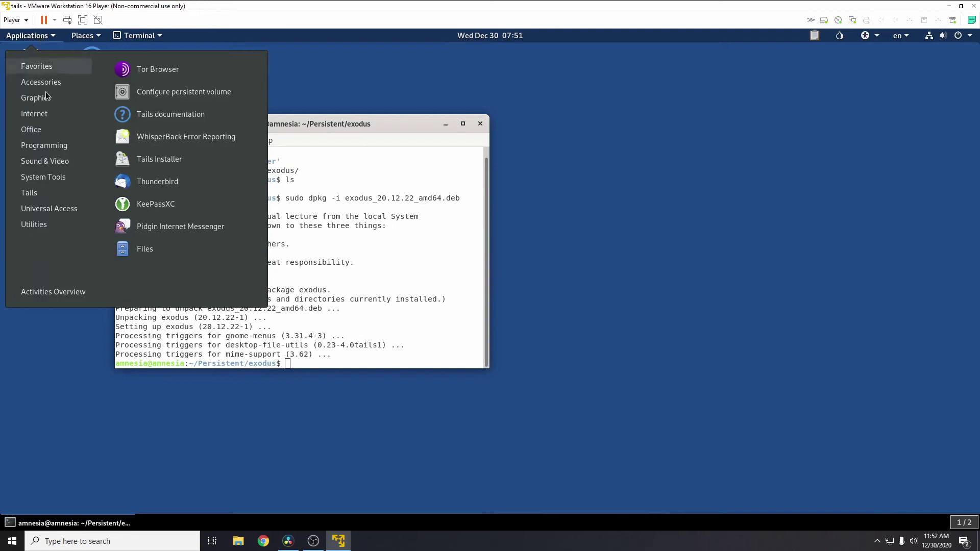
mouse_move(51, 82)
click(146, 91)
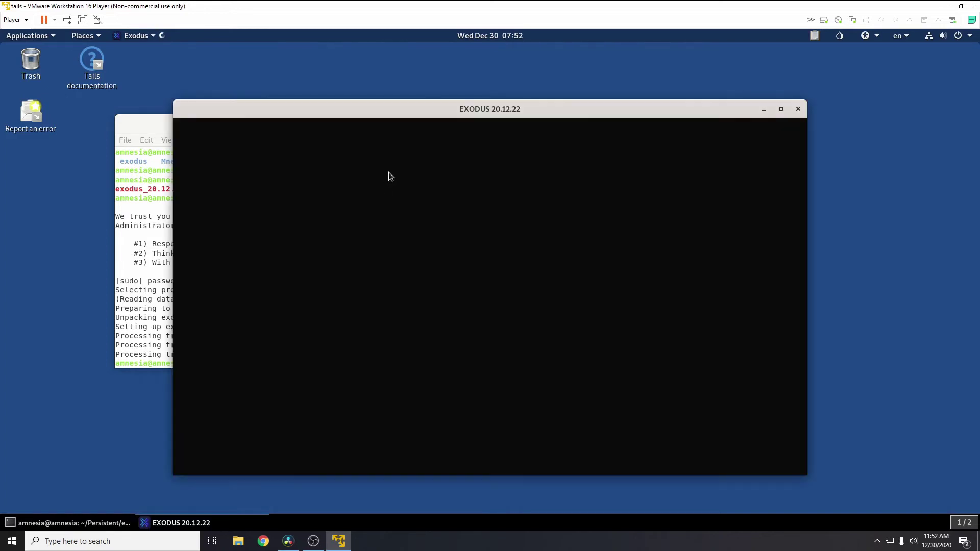
click(155, 124)
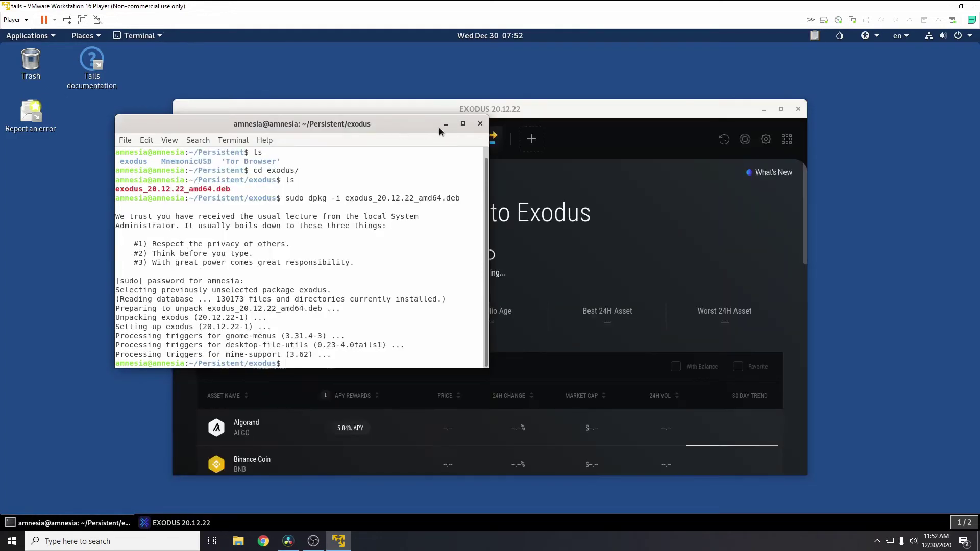
click(445, 124)
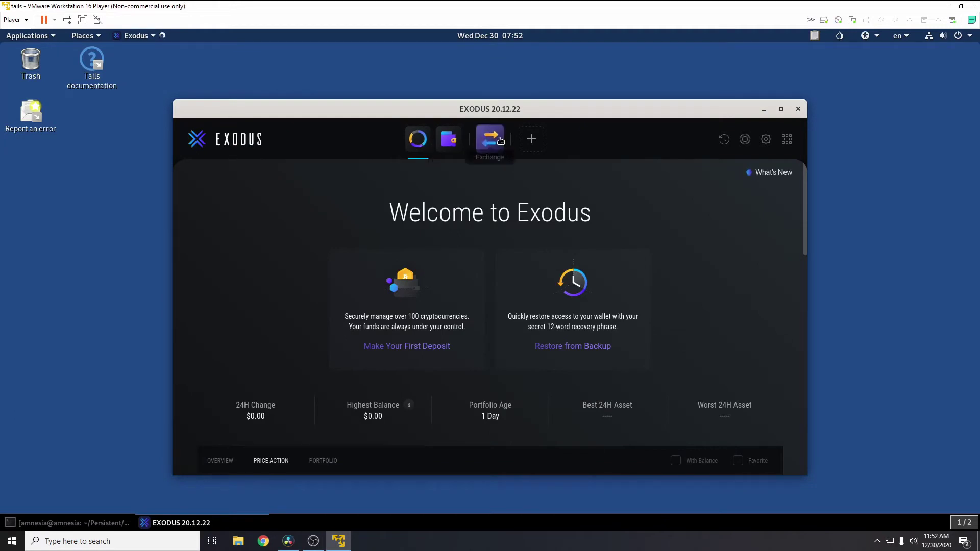
Open the Wallet view, browse the coin wallets, and show Bitcoin's receive address and QR code
click(452, 146)
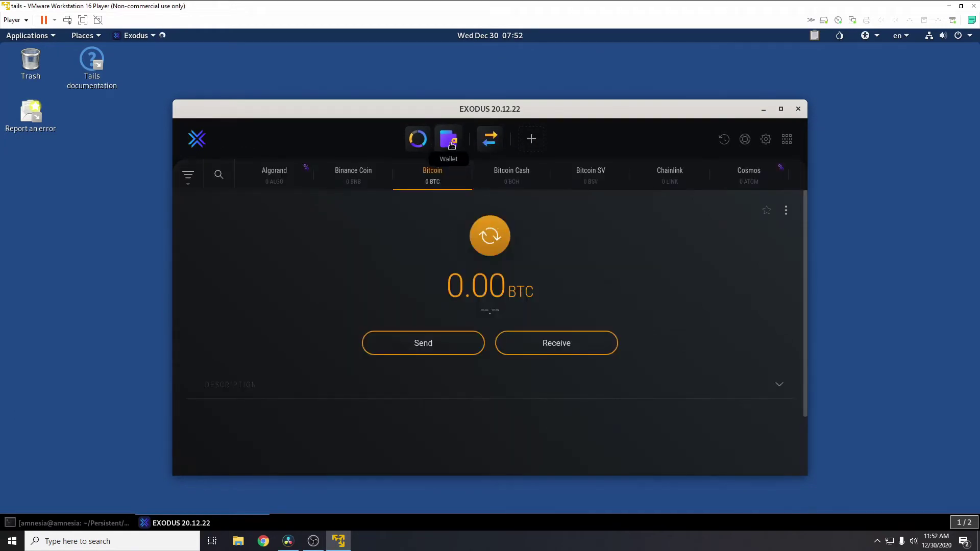
drag(533, 112, 541, 91)
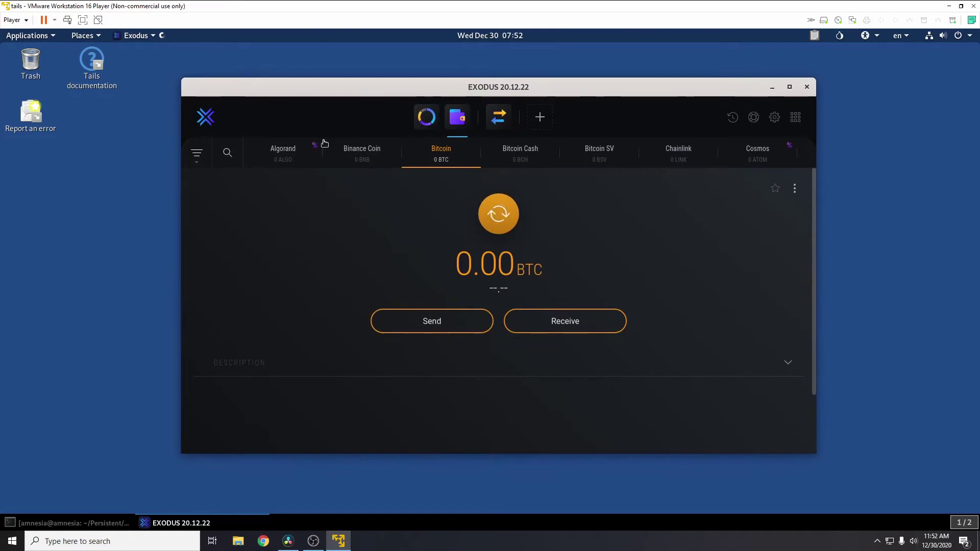
click(282, 149)
click(400, 155)
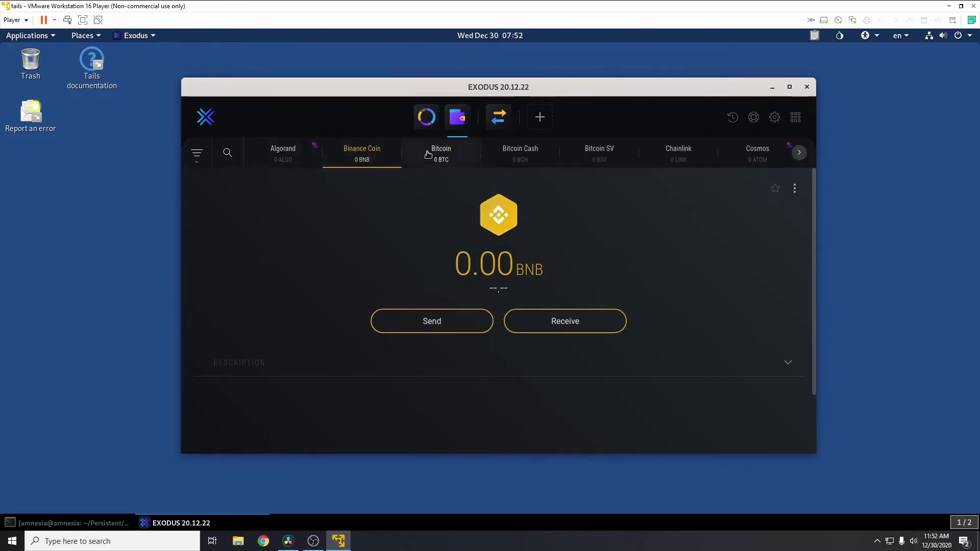
click(427, 154)
click(519, 156)
click(595, 157)
click(679, 161)
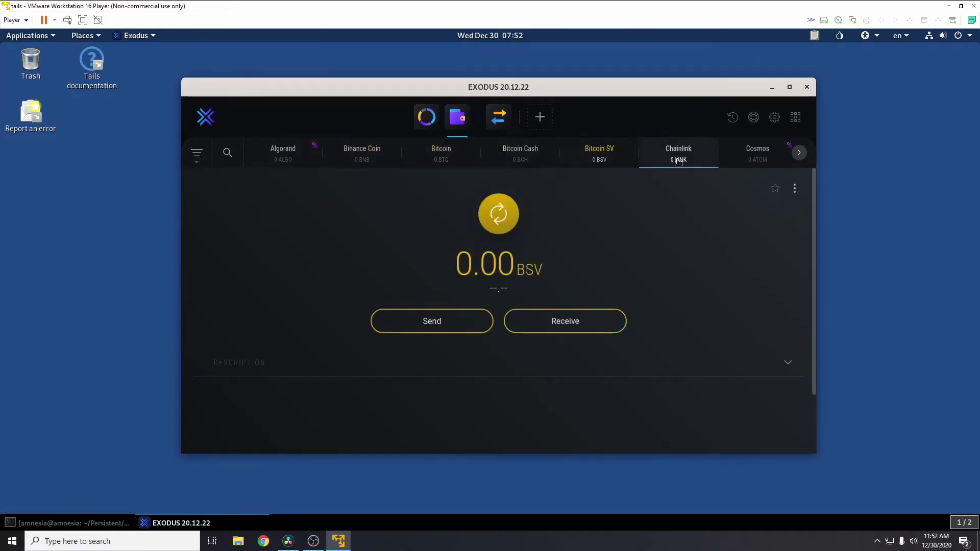
click(735, 154)
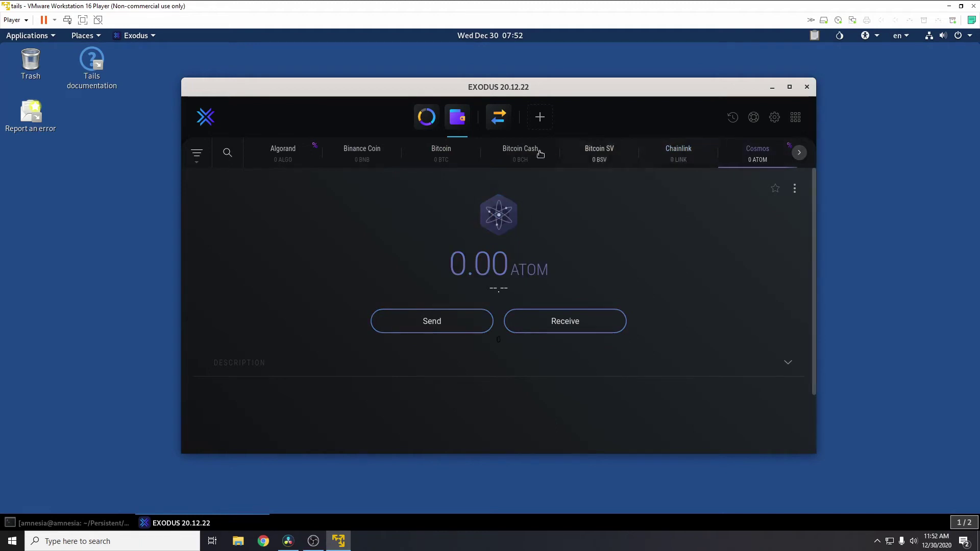
click(440, 154)
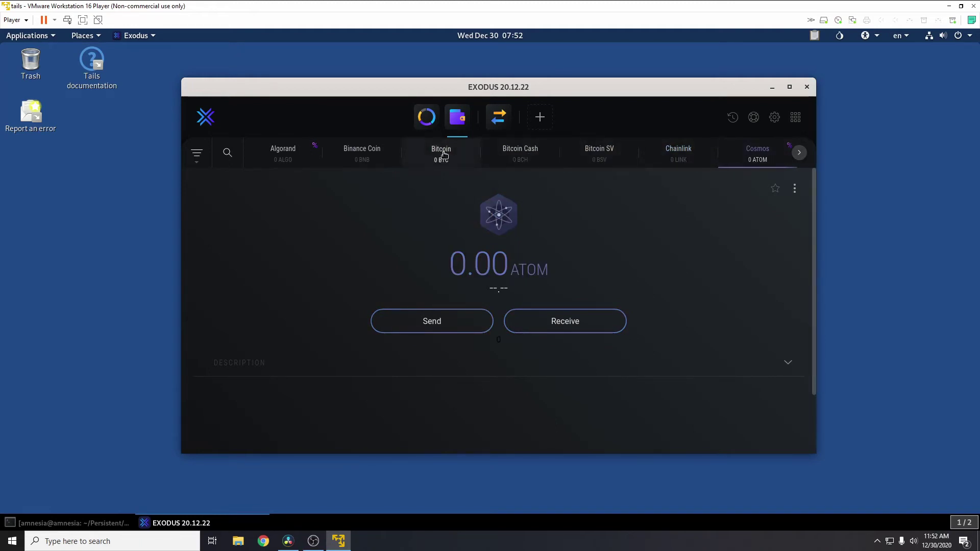
click(585, 318)
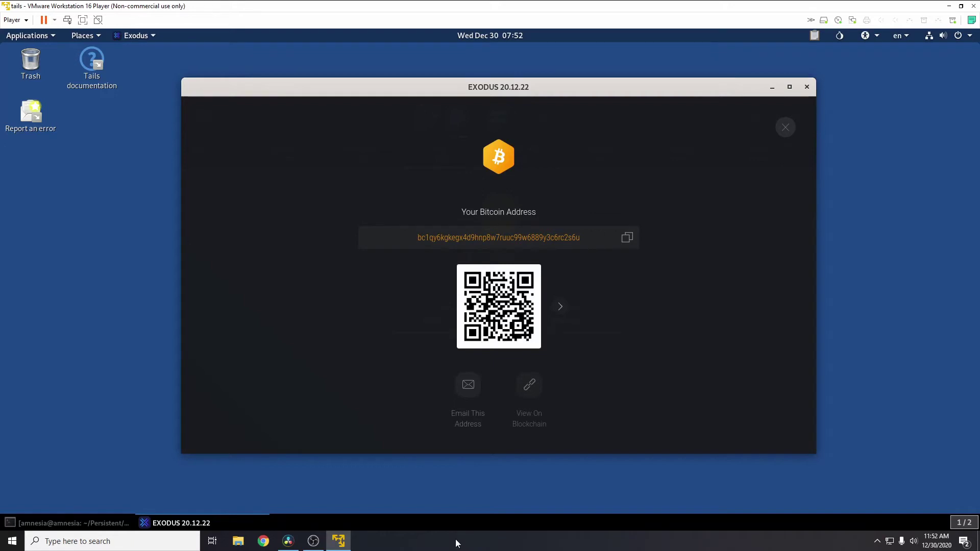
Snip the Bitcoin address and QR code, paste it into Paint on the host, then minimize Paint
key(super+shift+s)
drag(313, 161, 698, 425)
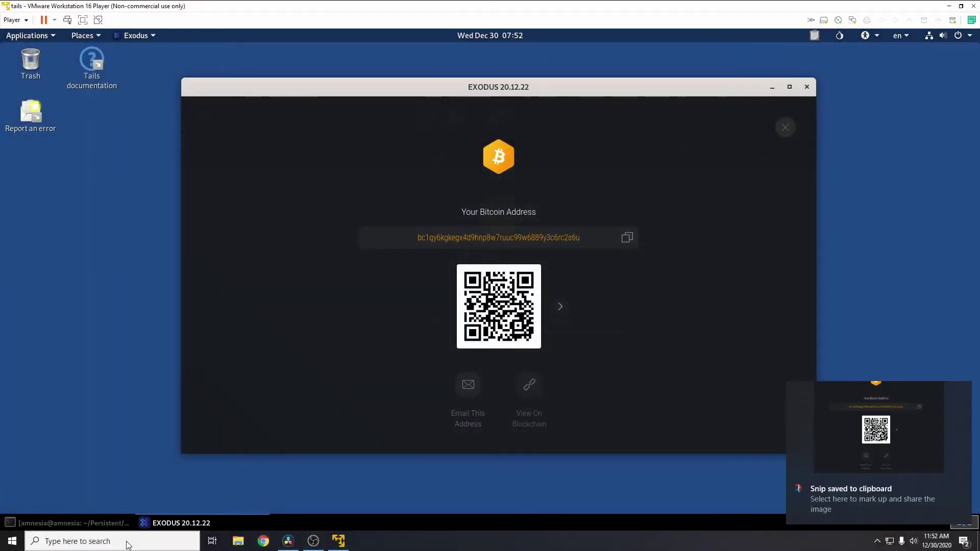
click(128, 544)
text(paint)
key(Return)
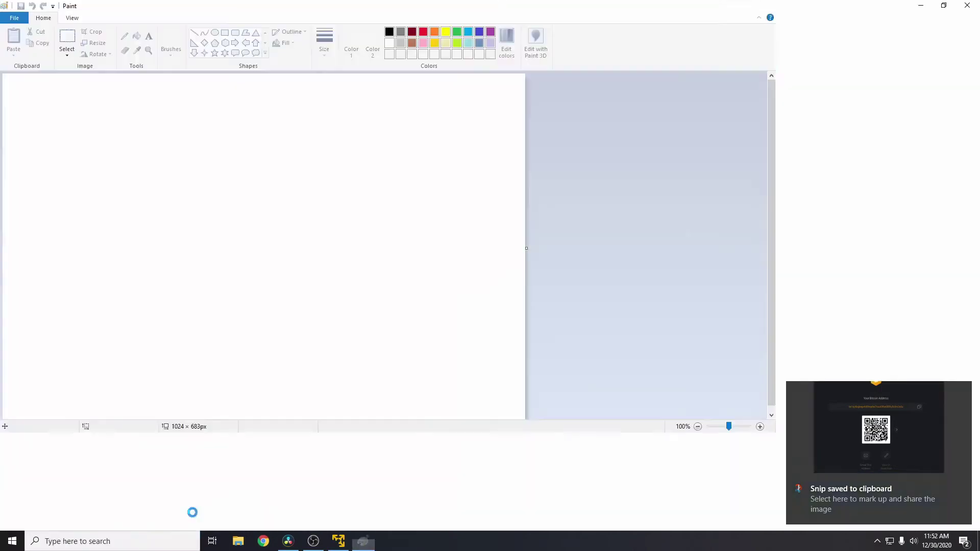
key(ctrl+v)
click(922, 7)
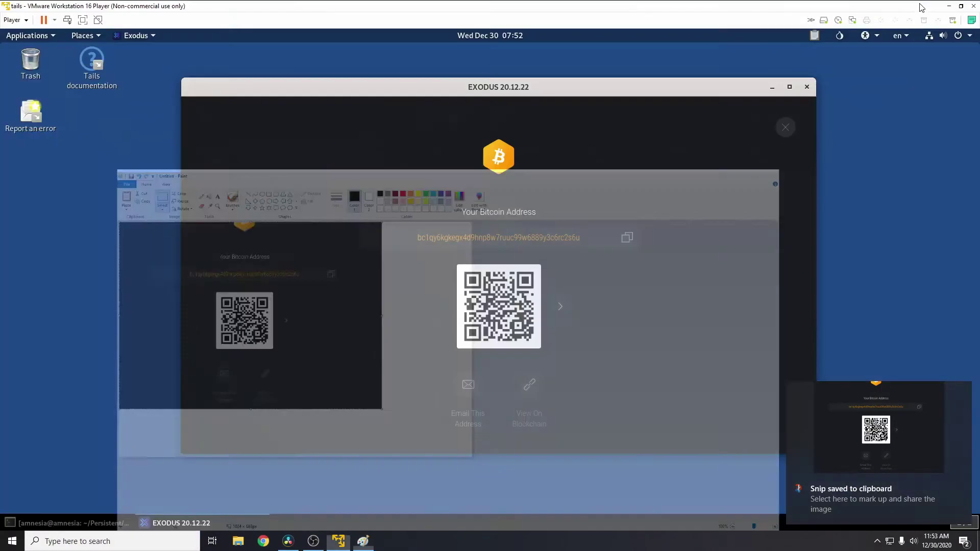
Close the receive panel and go to the Backup section of Exodus settings
click(789, 128)
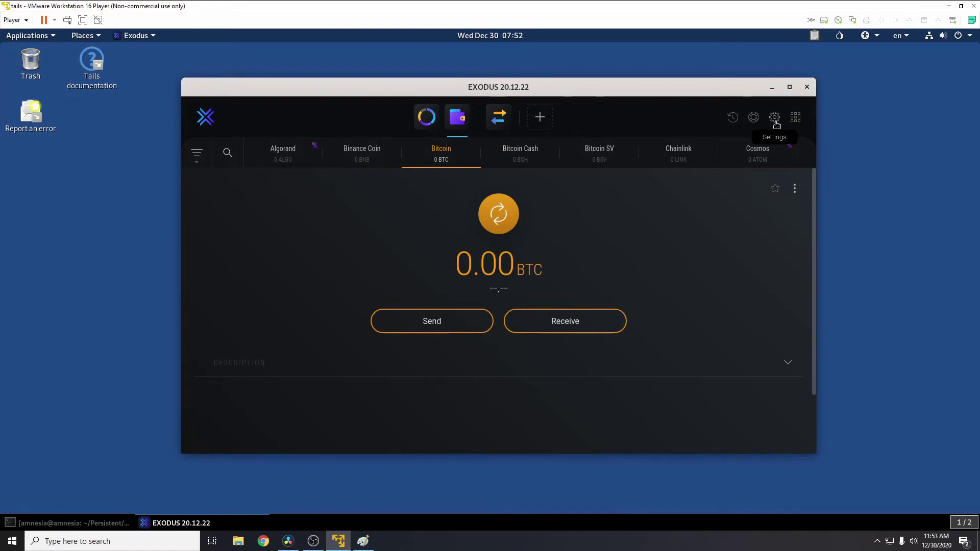
click(776, 121)
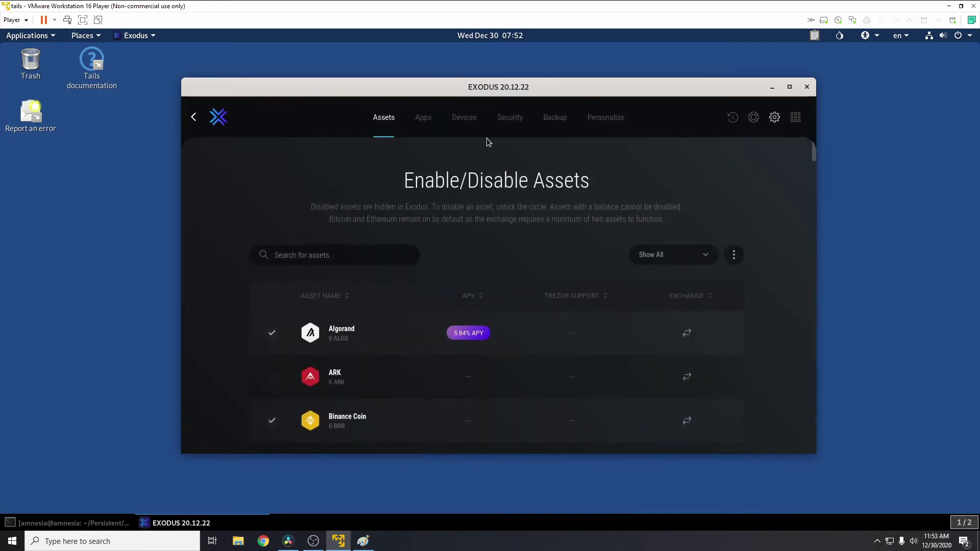
click(548, 127)
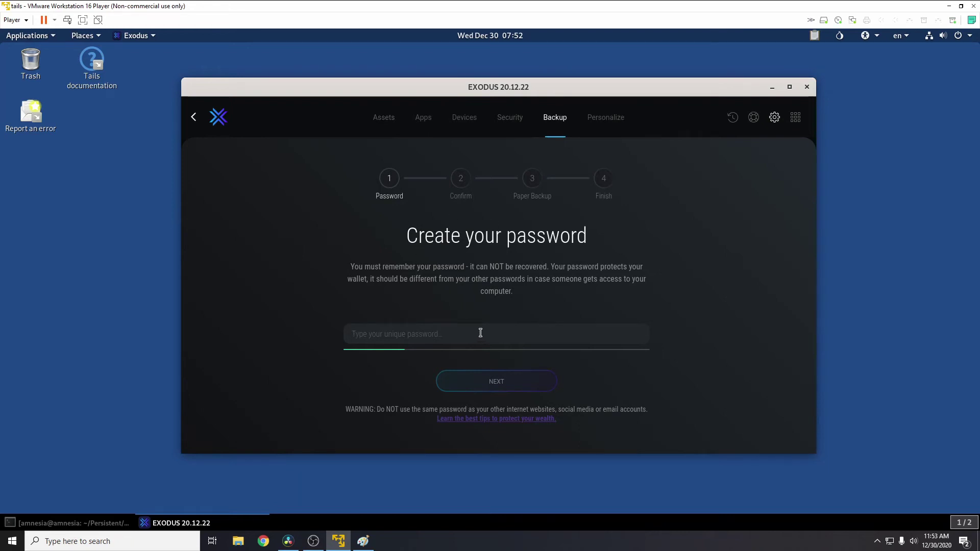
Enter a wallet backup password and confirm it on the next screen
text(•••••••)
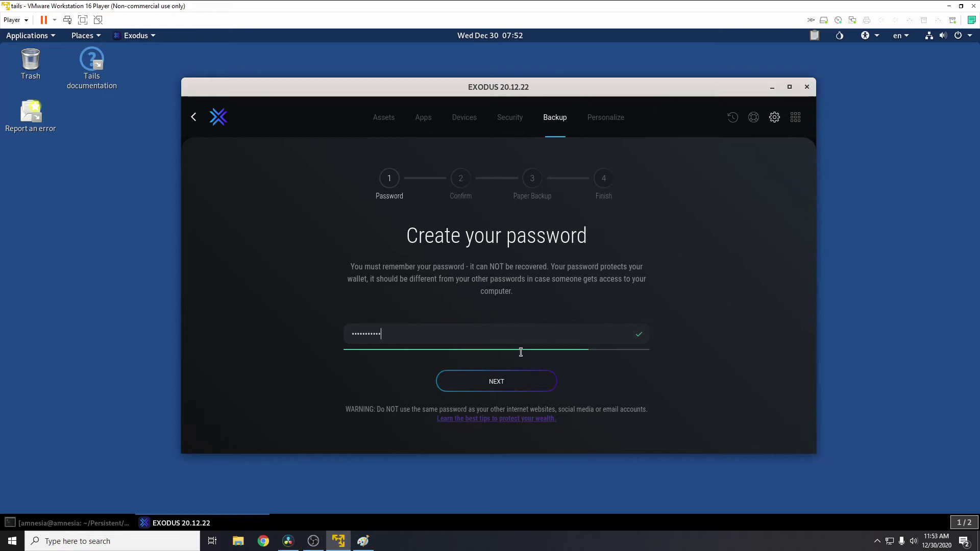
click(508, 382)
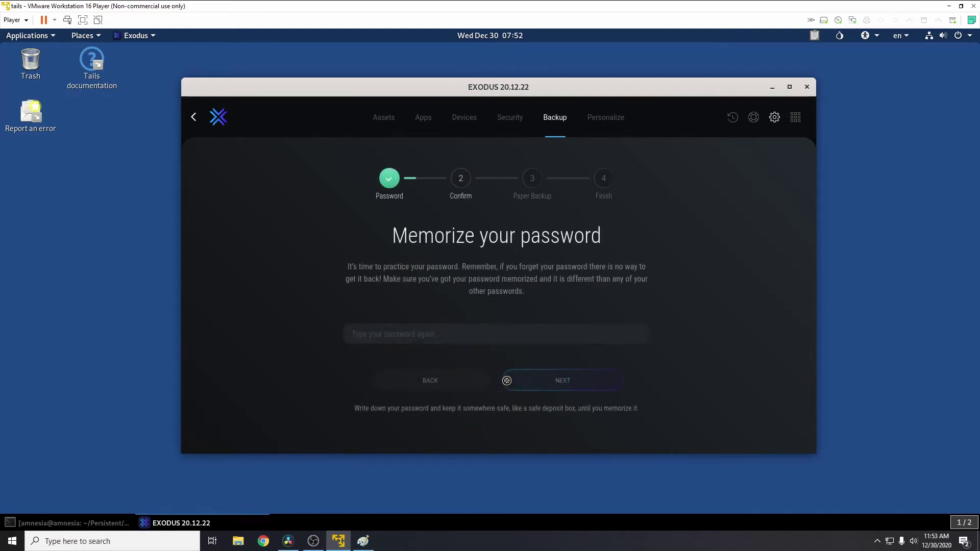
click(461, 338)
text(•••••)
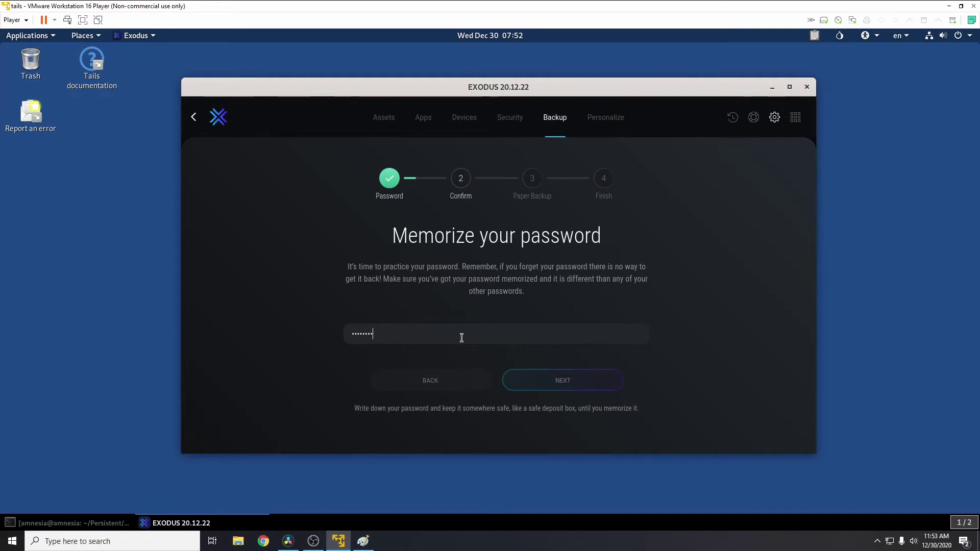
click(510, 382)
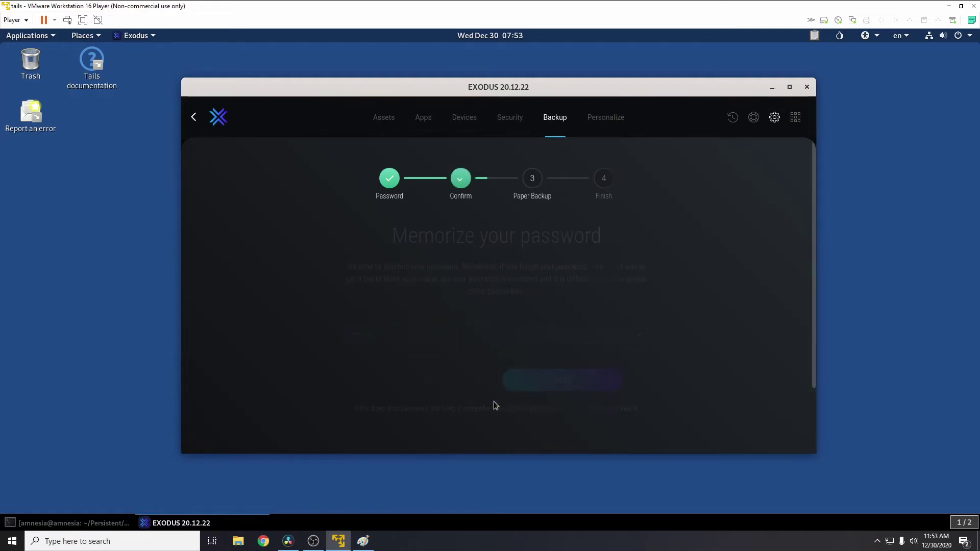
Print the 12-word recovery phrase using the Print to File printer
scroll(684, 308, down, 1)
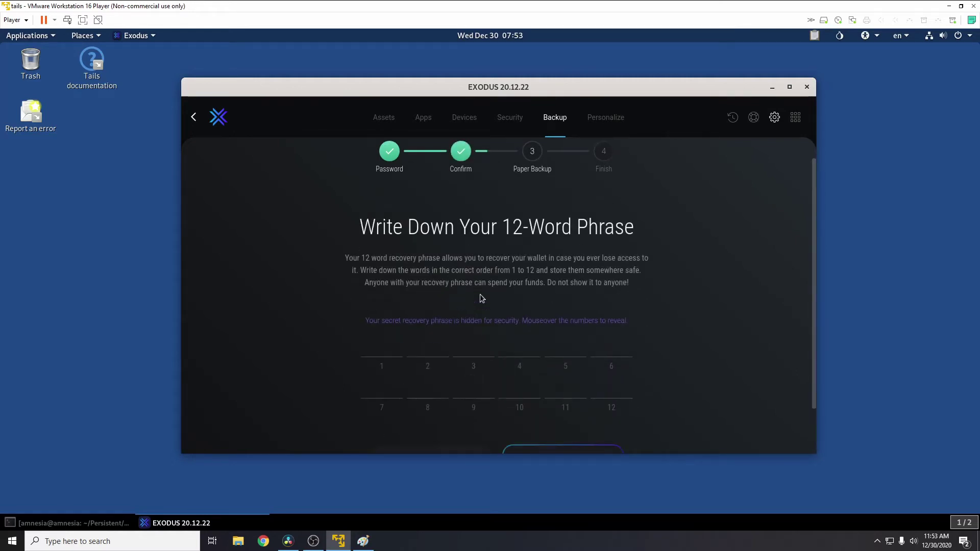
scroll(550, 262, down, 1)
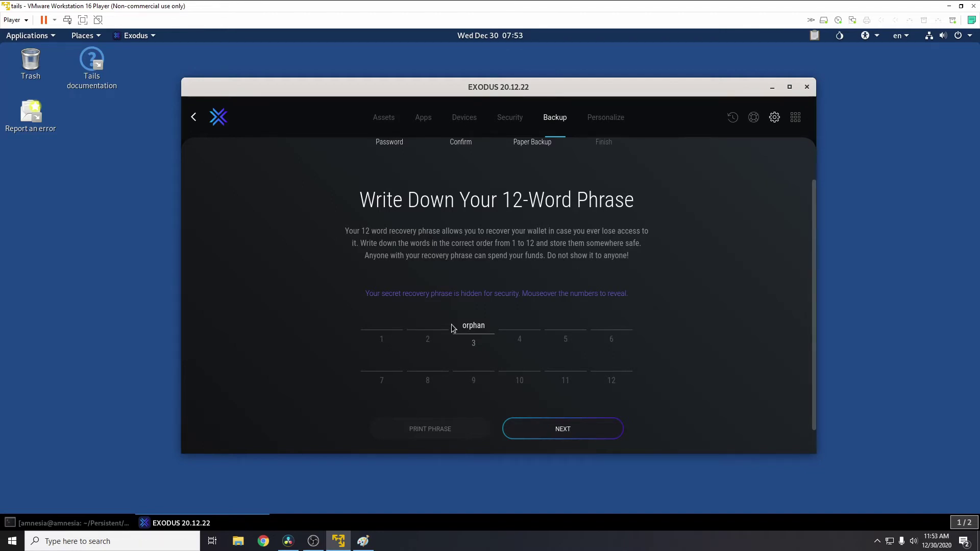
click(455, 430)
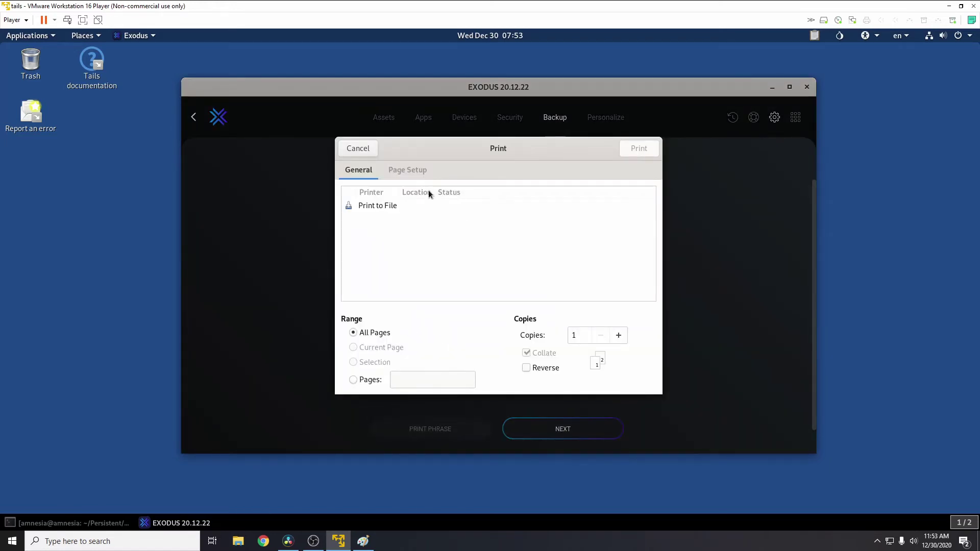
click(394, 206)
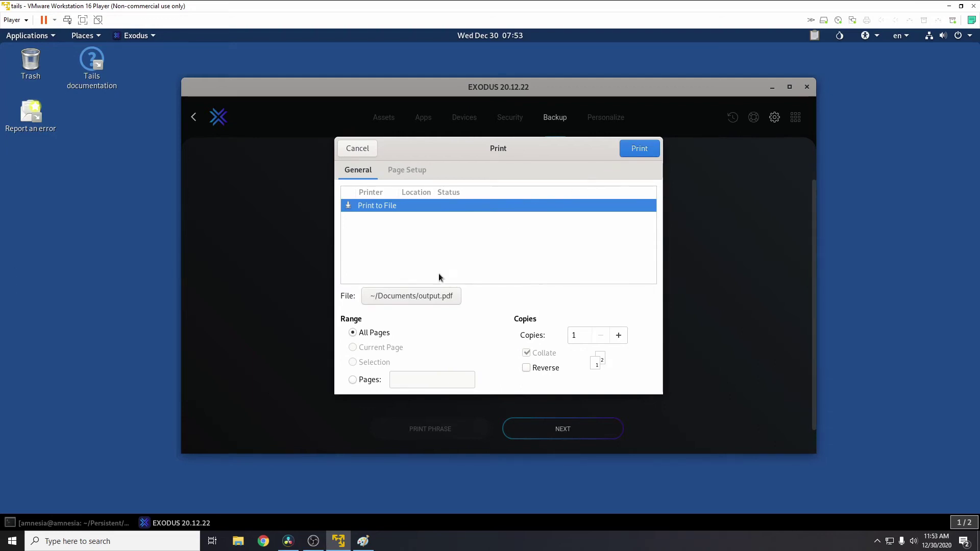
click(418, 295)
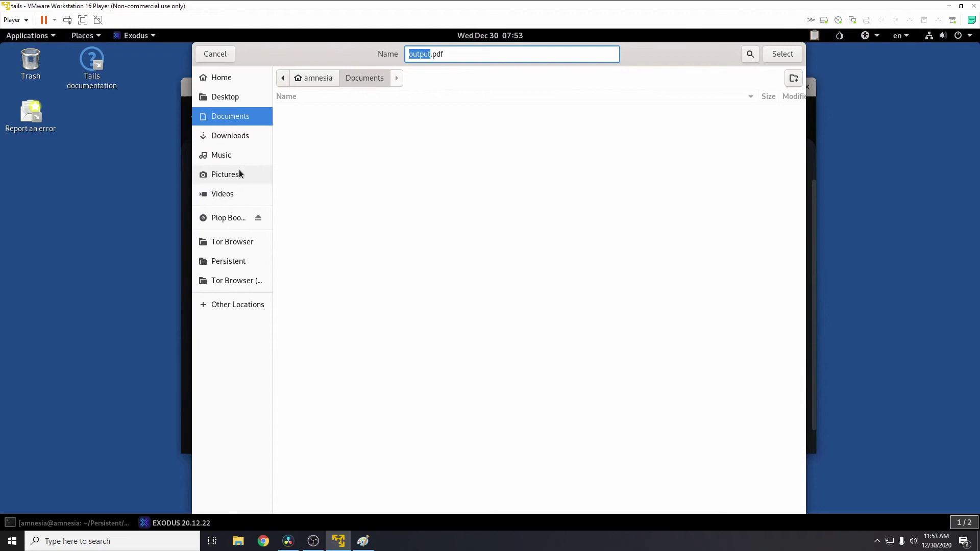
Set the output file to seed.pdf in Persistent/exodus and print it
click(336, 110)
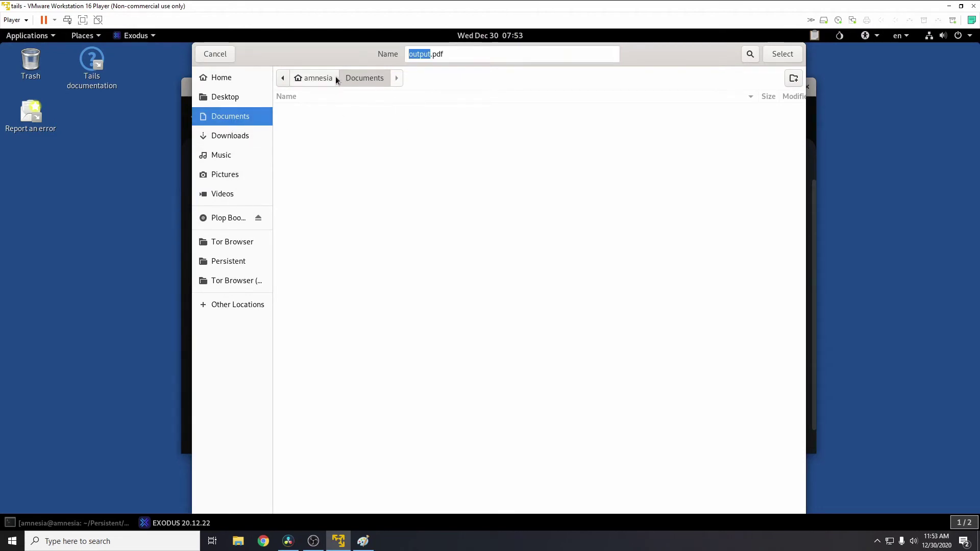
click(323, 77)
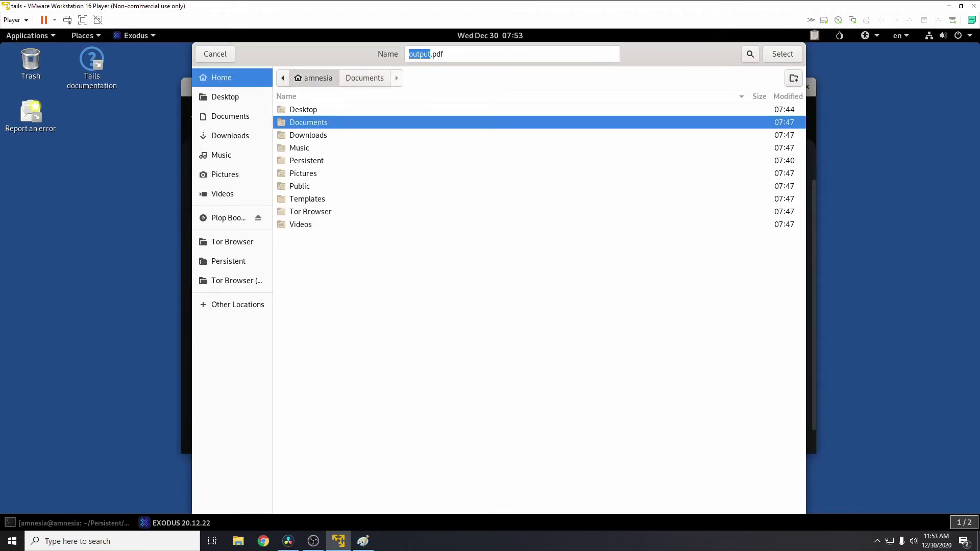
double_click(316, 161)
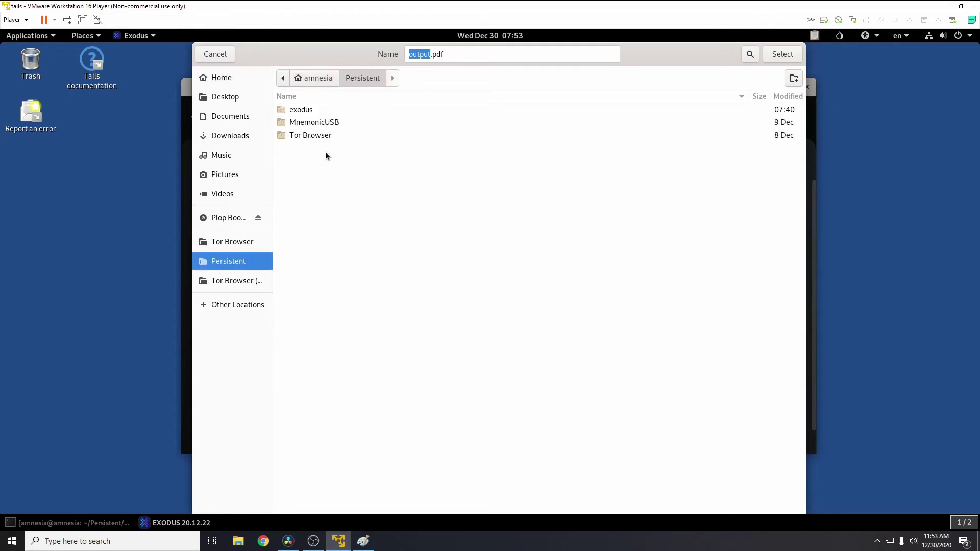
double_click(305, 108)
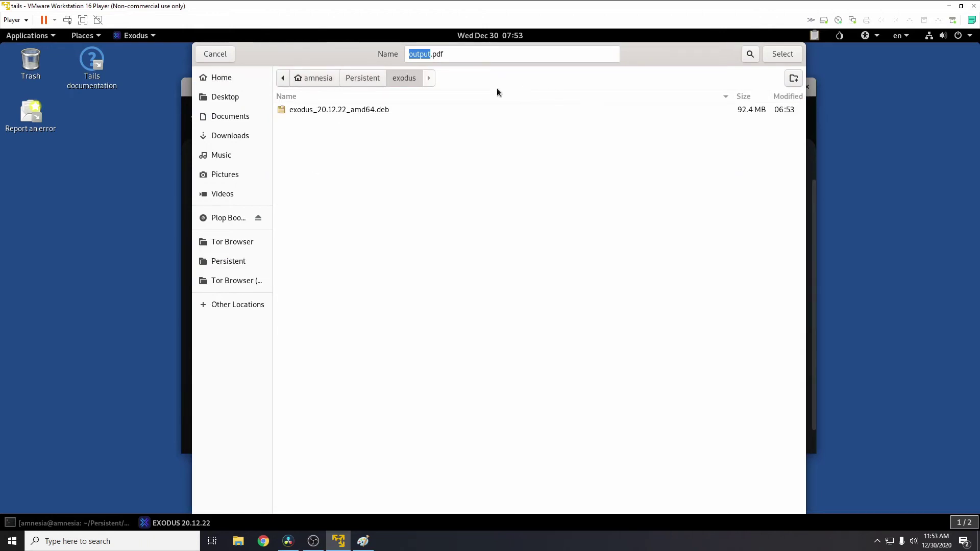
text(seed)
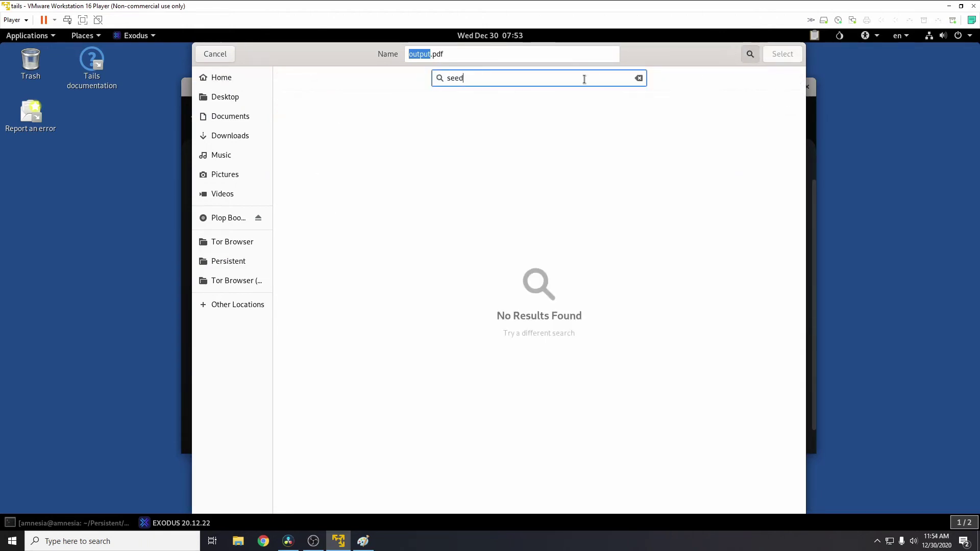
click(454, 56)
drag(432, 56, 358, 50)
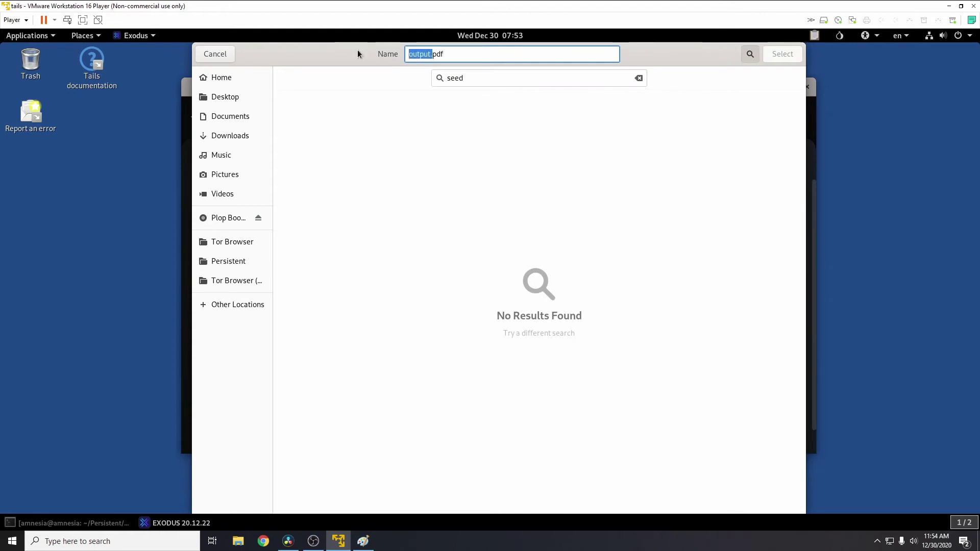
text(seed)
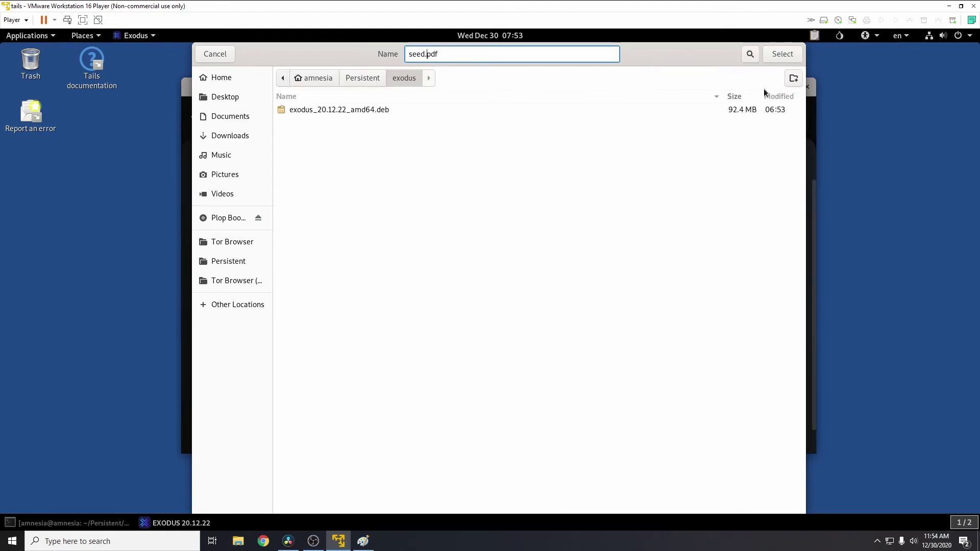
click(778, 55)
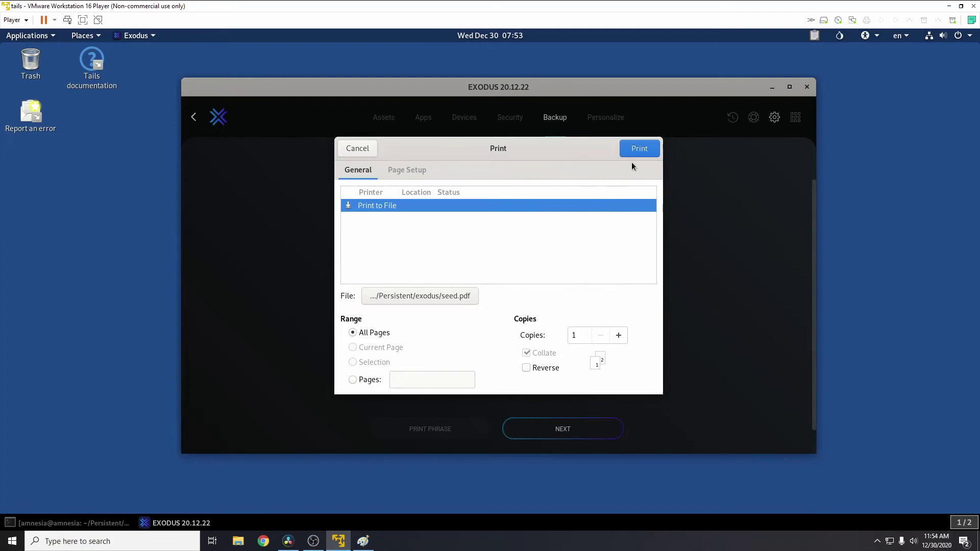
click(634, 153)
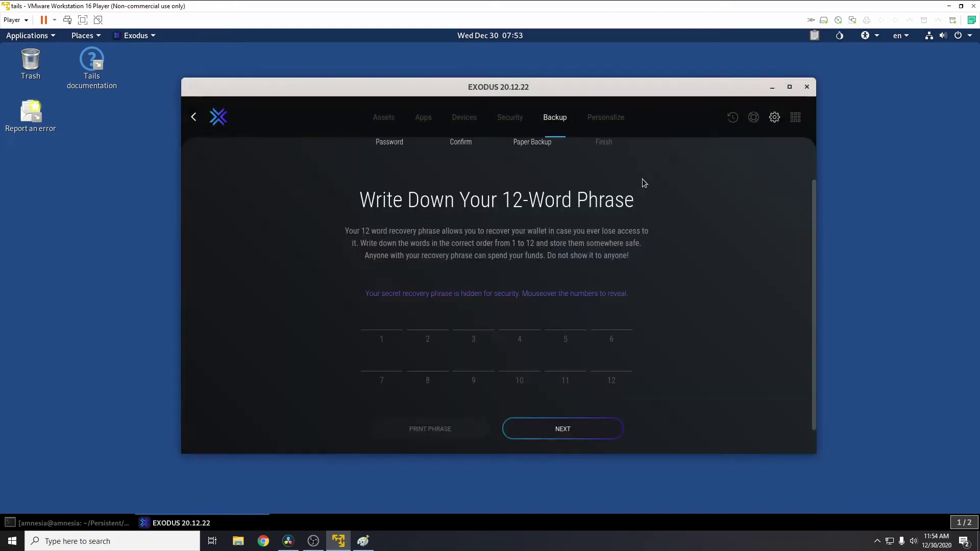
Continue to Check Your Paper Backup, then open seed.pdf from Persistent/exodus in Files
click(560, 434)
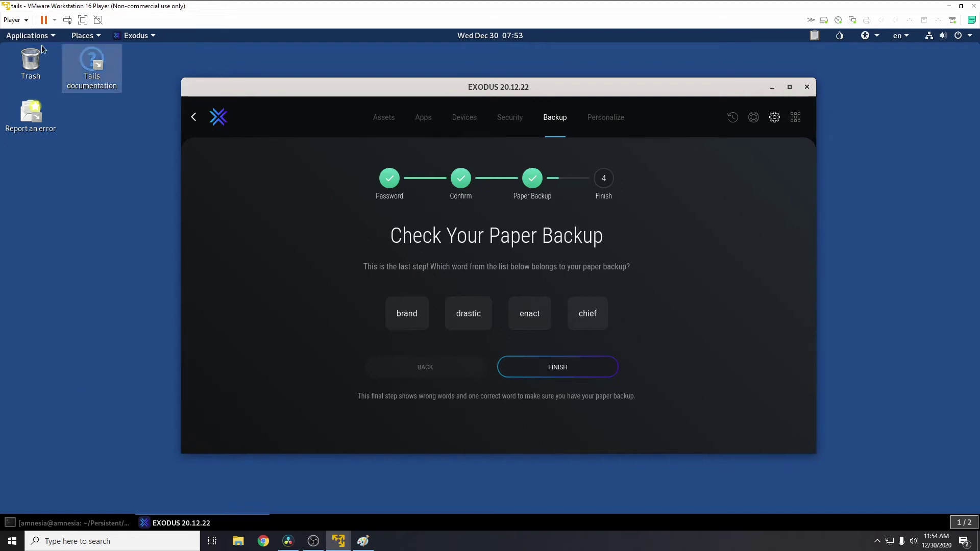
click(24, 36)
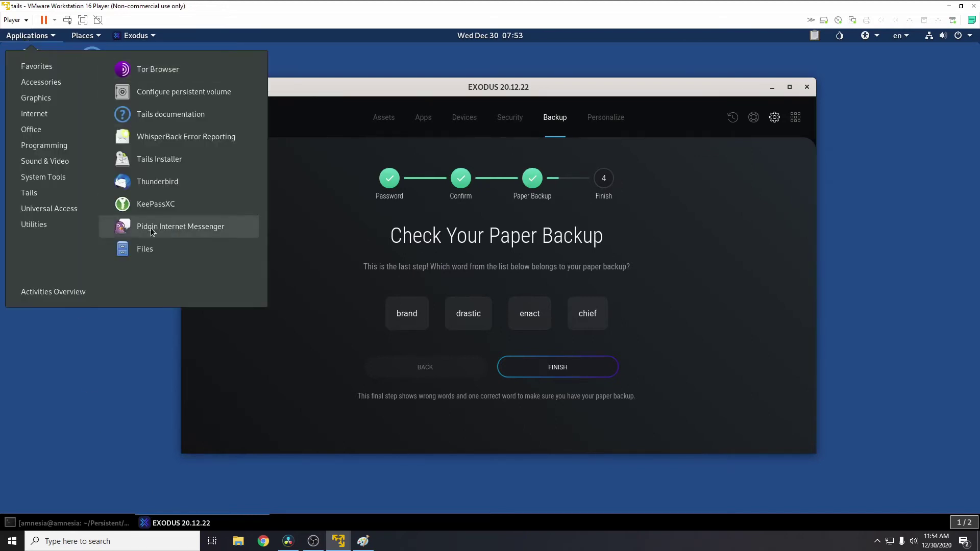
click(148, 245)
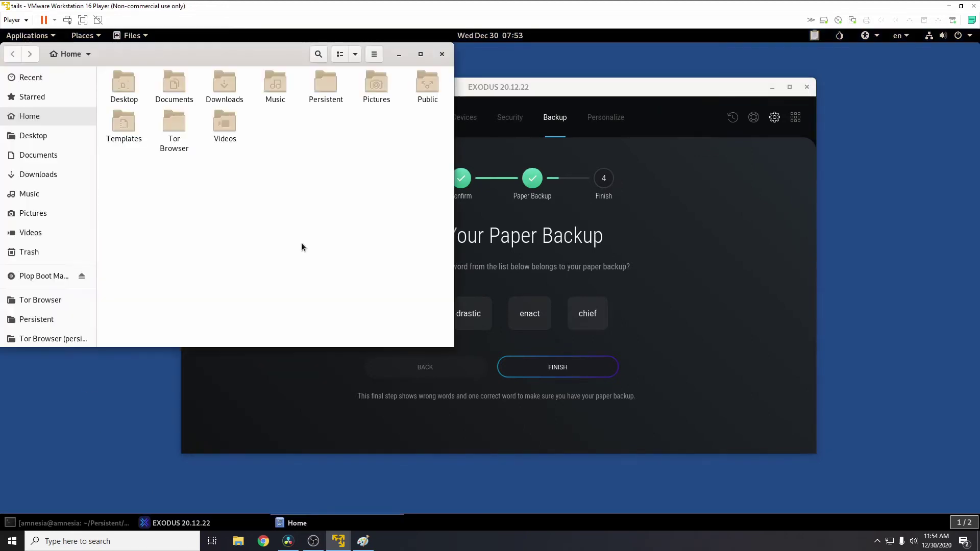
double_click(325, 83)
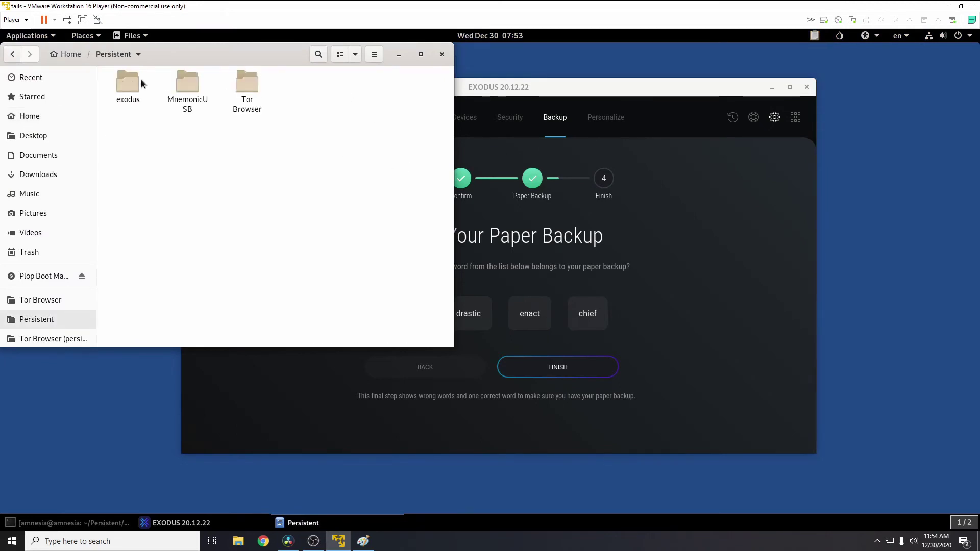
double_click(139, 82)
click(194, 85)
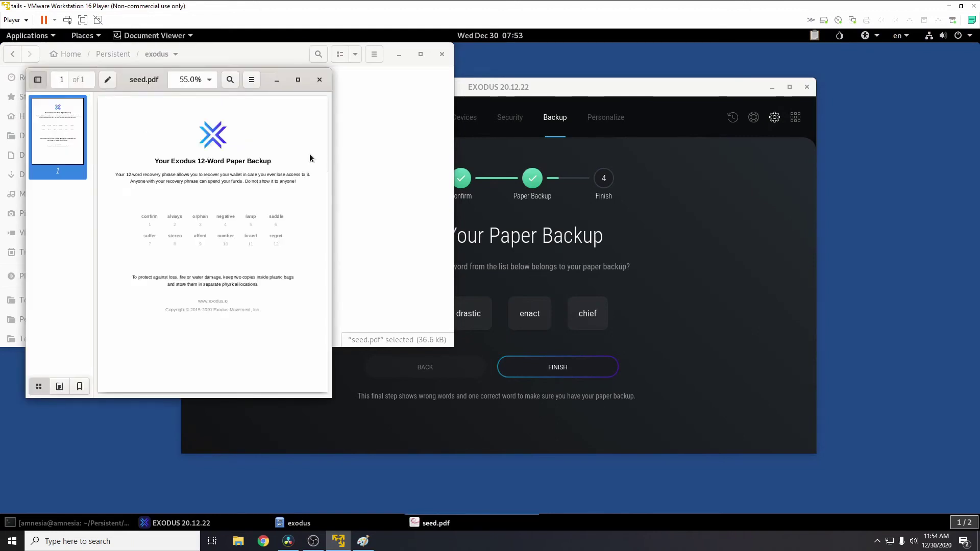
Dismiss the Tron rescan error and pick 'brand' from seed.pdf to finish the paper backup check
click(670, 248)
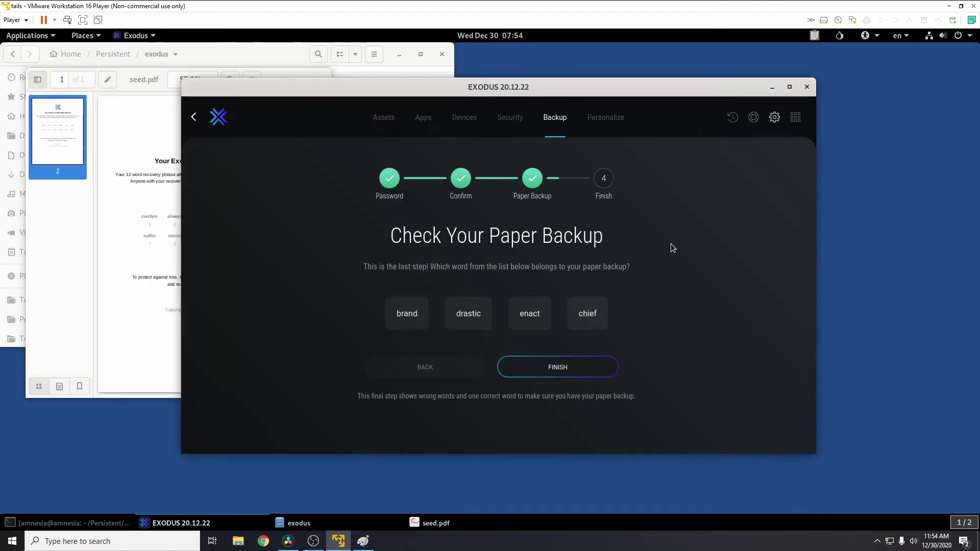
click(131, 311)
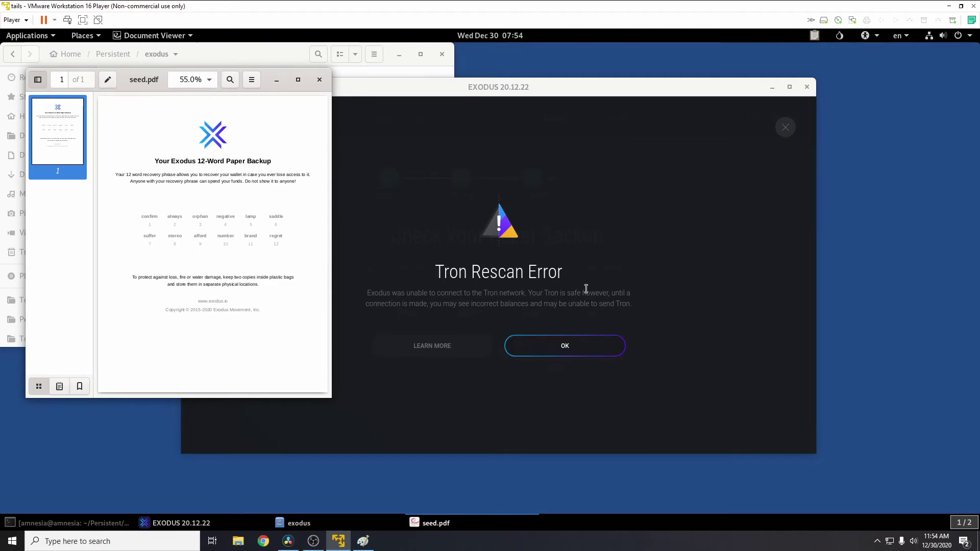
click(573, 346)
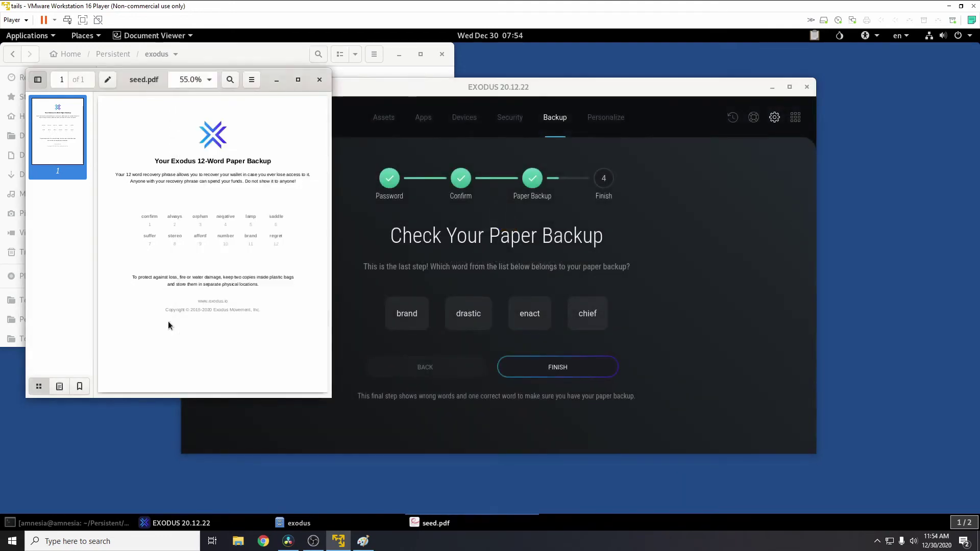
click(170, 324)
click(412, 323)
click(581, 370)
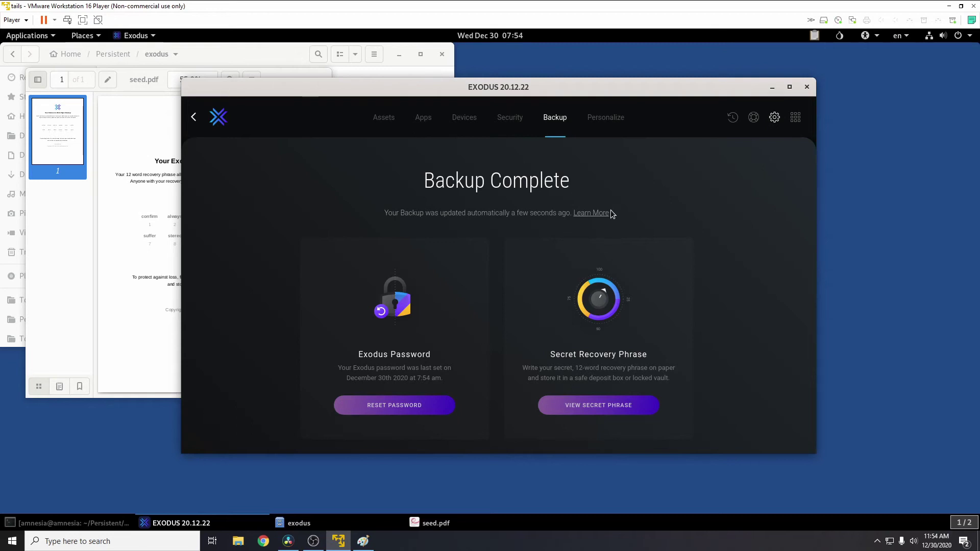
Open the Exodus data folder via Developer > Data Folder > Open Data Folder, showing .config in Files
key(alt)
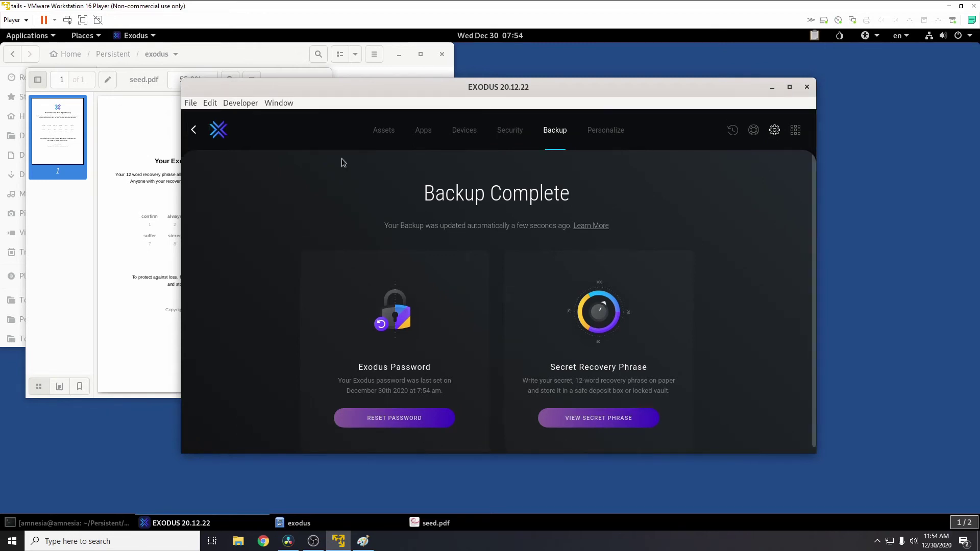
click(248, 106)
mouse_move(263, 132)
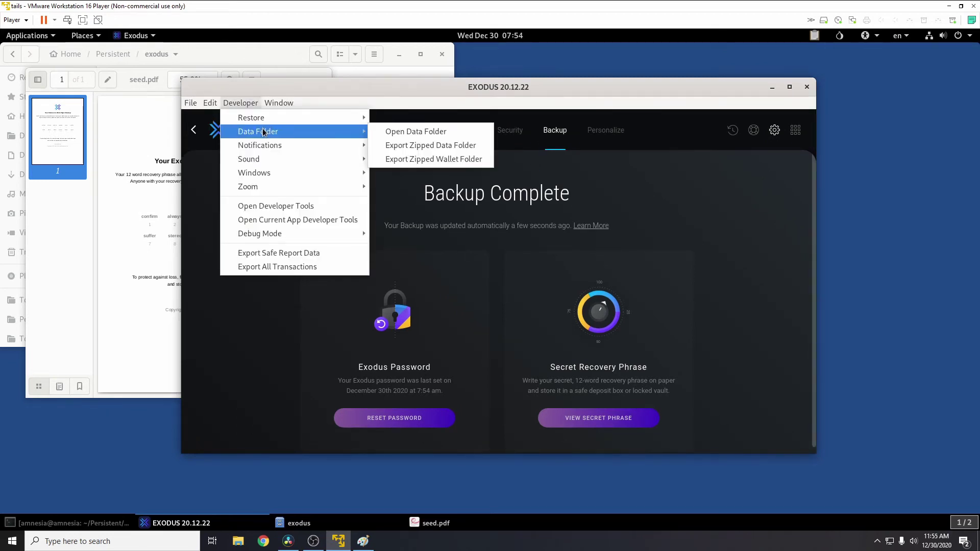
click(408, 134)
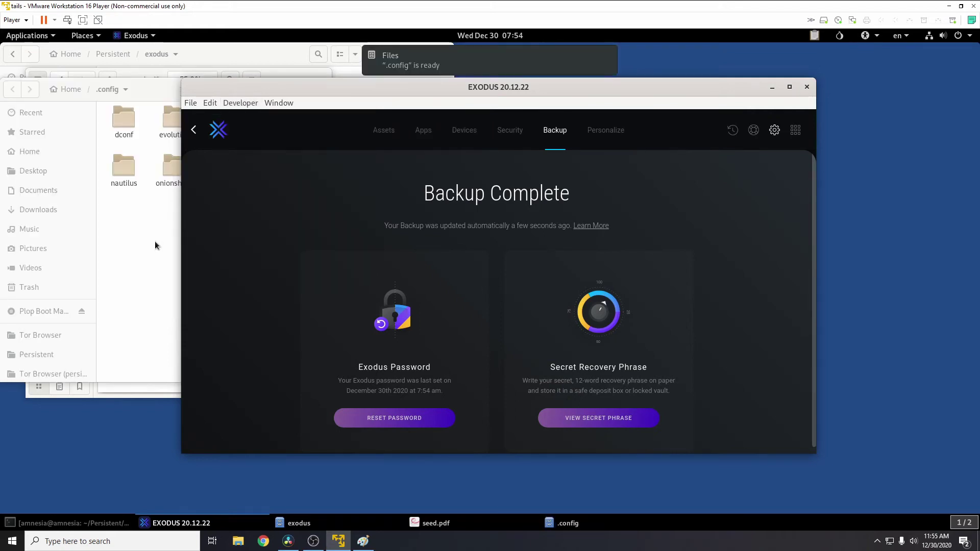
click(155, 241)
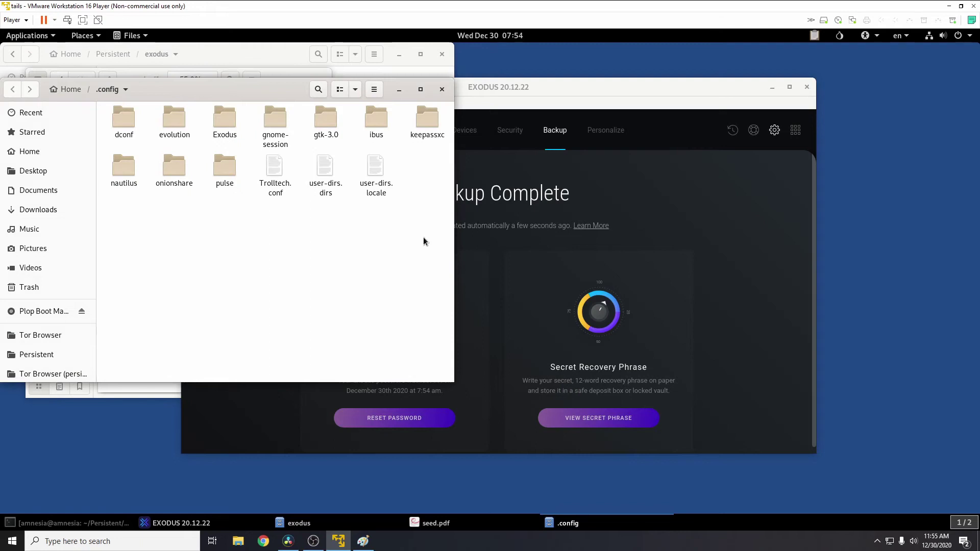
Create an exodusbackup folder in Persistent/exodus and paste all .config items into it
key(ctrl+a)
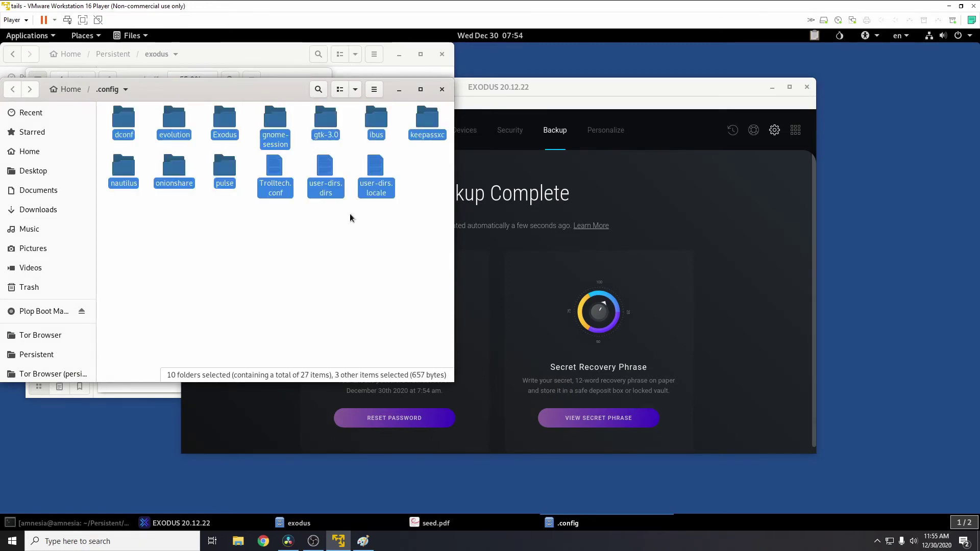
drag(197, 85, 484, 79)
click(247, 49)
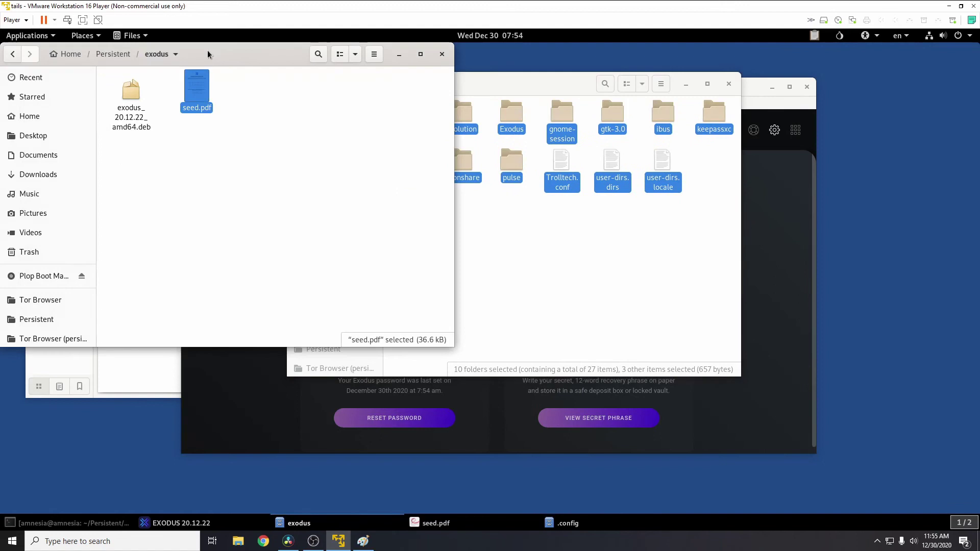
right_click(228, 178)
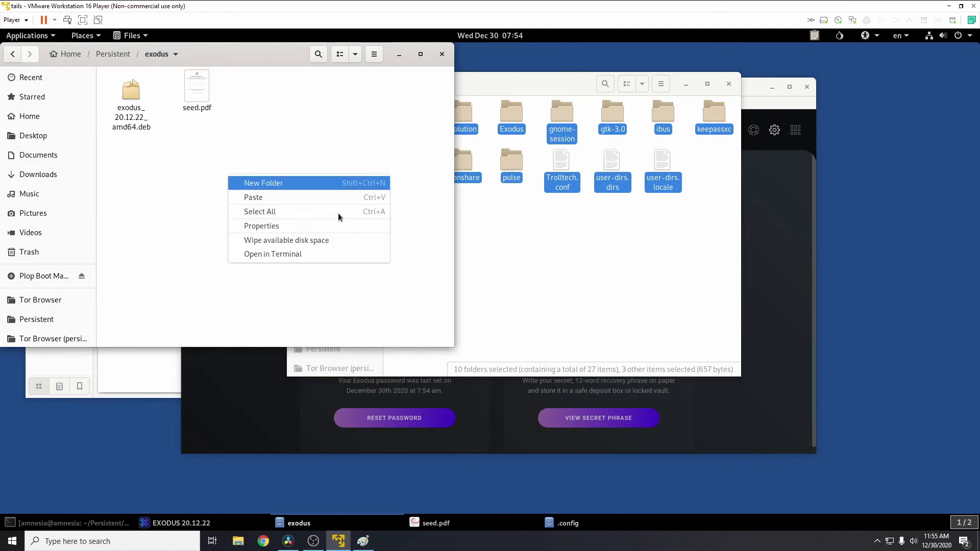
click(315, 185)
text(exo)
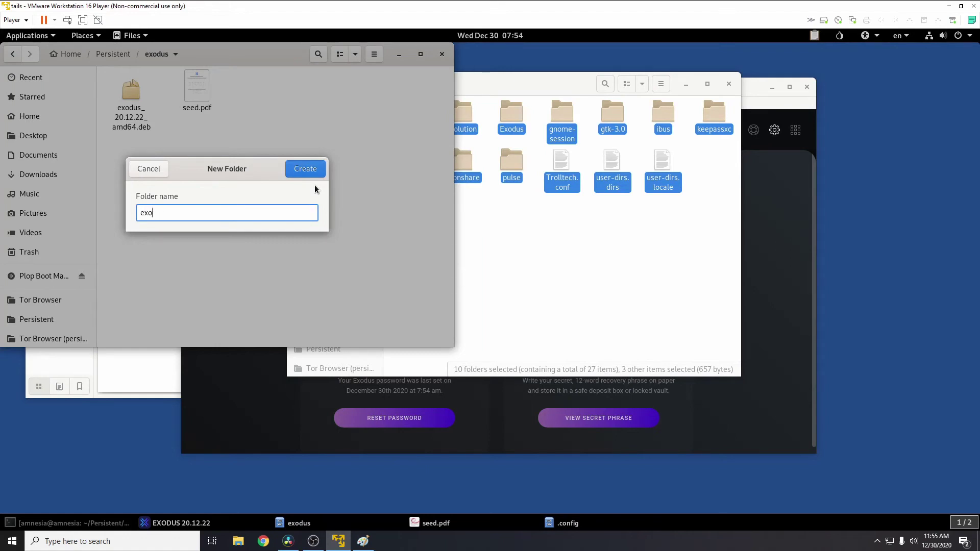
text(cddusbacku)
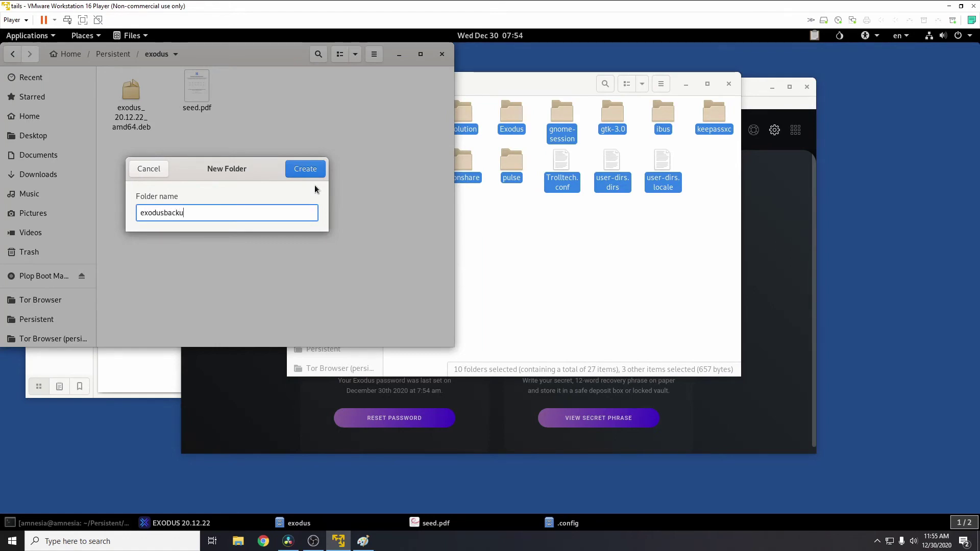
text(p)
click(310, 169)
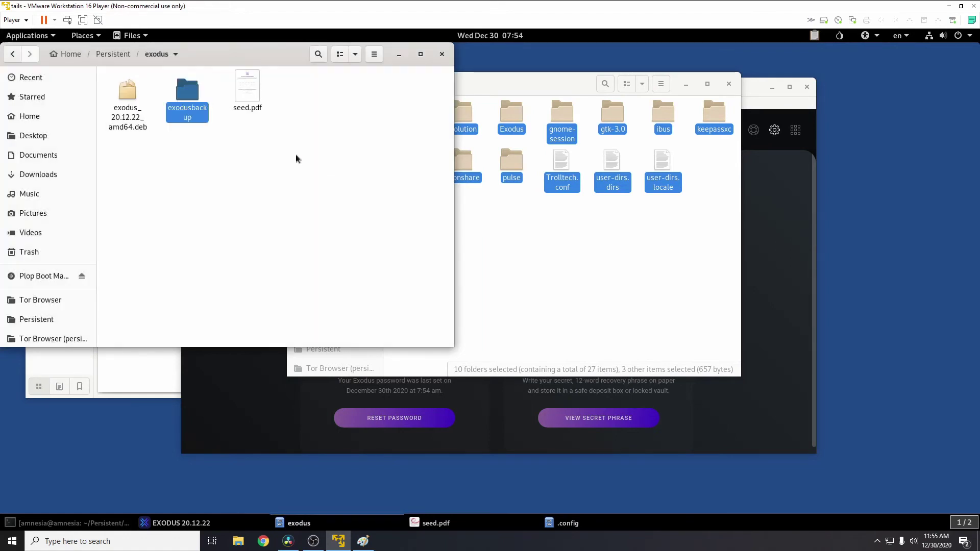
double_click(179, 106)
key(ctrl+v)
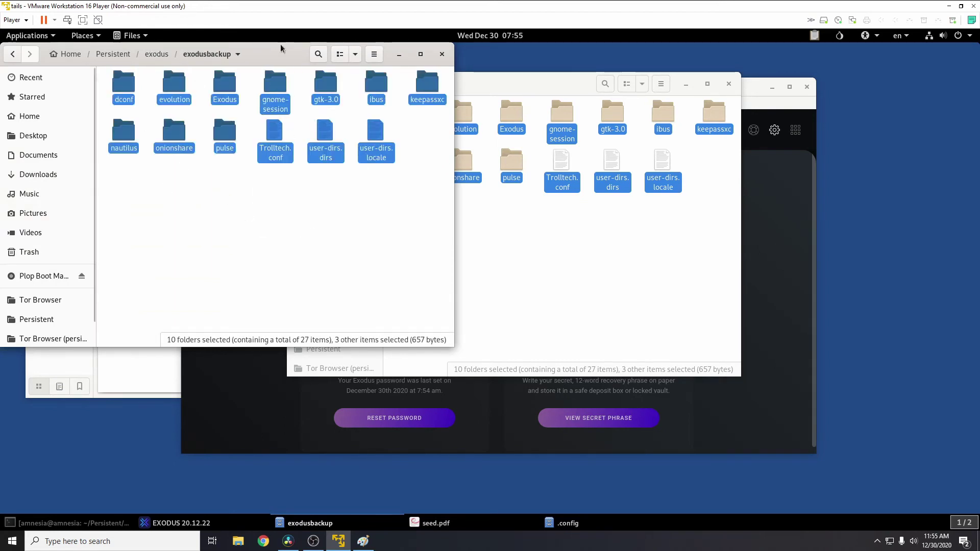
Close the .config and exodusbackup file windows and the seed.pdf viewer
drag(278, 59, 300, 94)
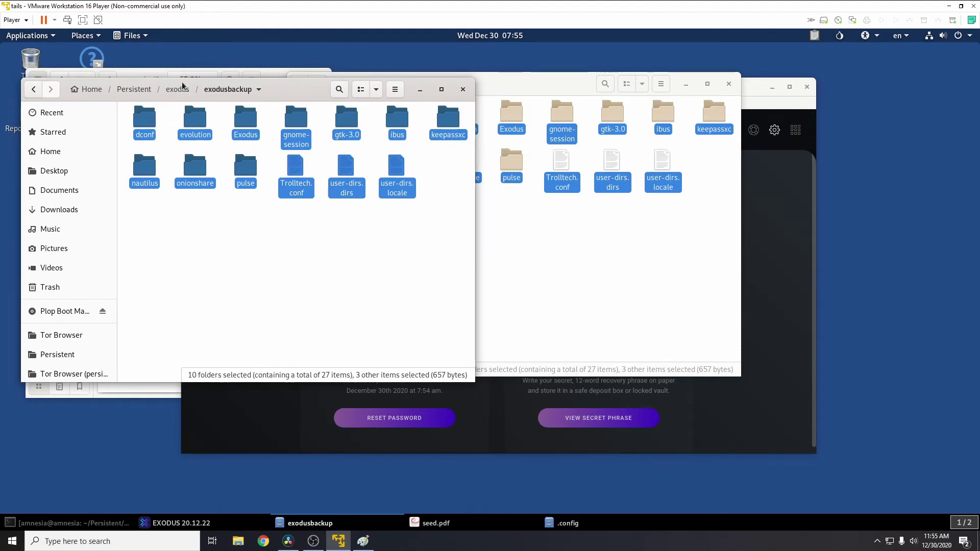
click(543, 218)
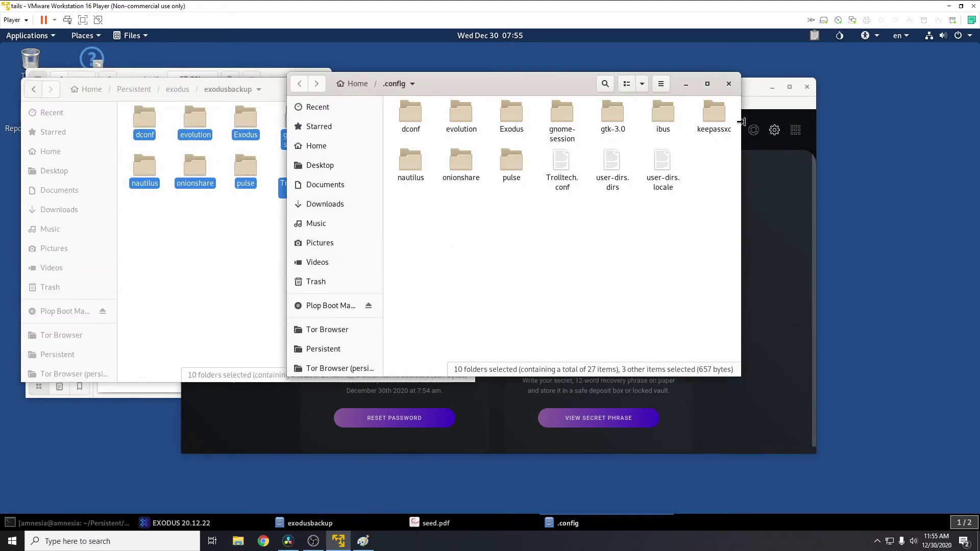
click(728, 83)
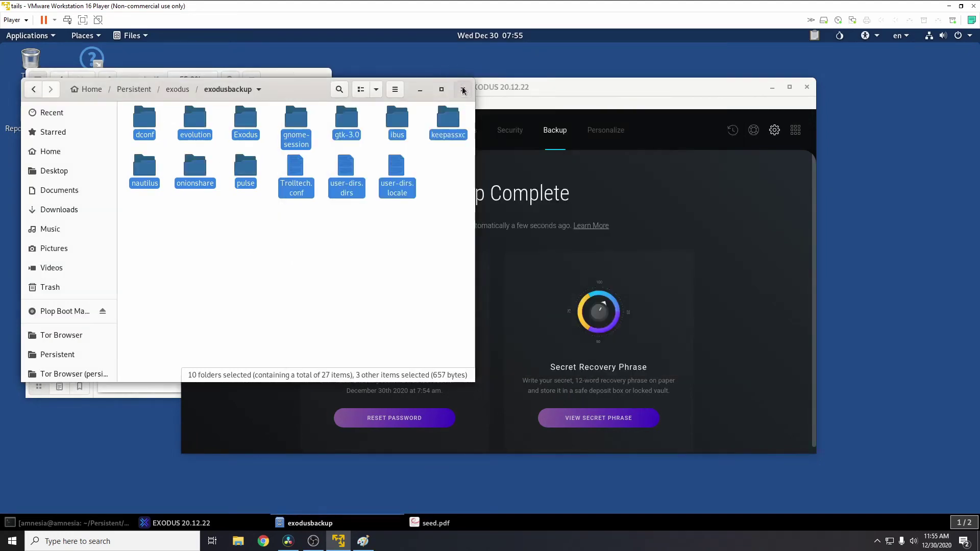
click(463, 89)
click(309, 72)
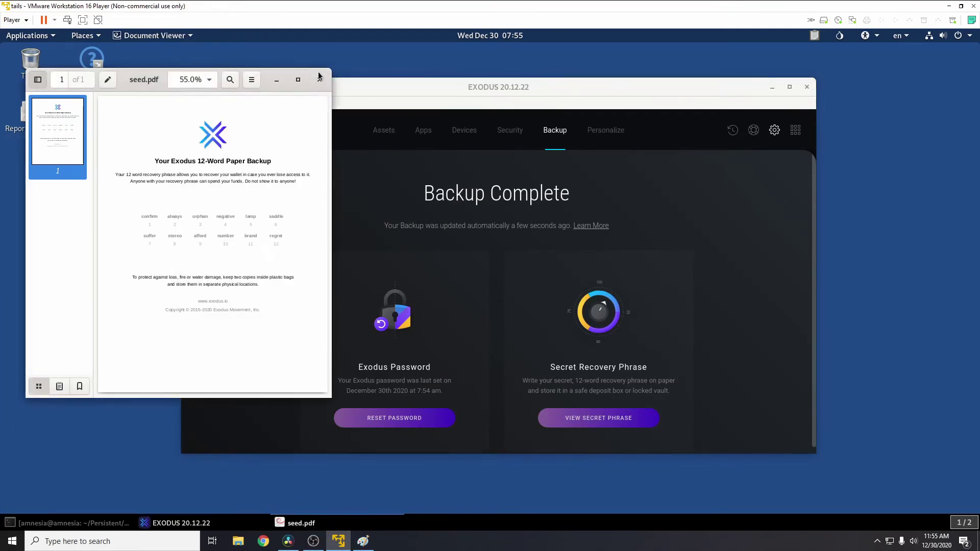
click(321, 80)
Close Exodus and relaunch it from Applications > Accessories
click(807, 87)
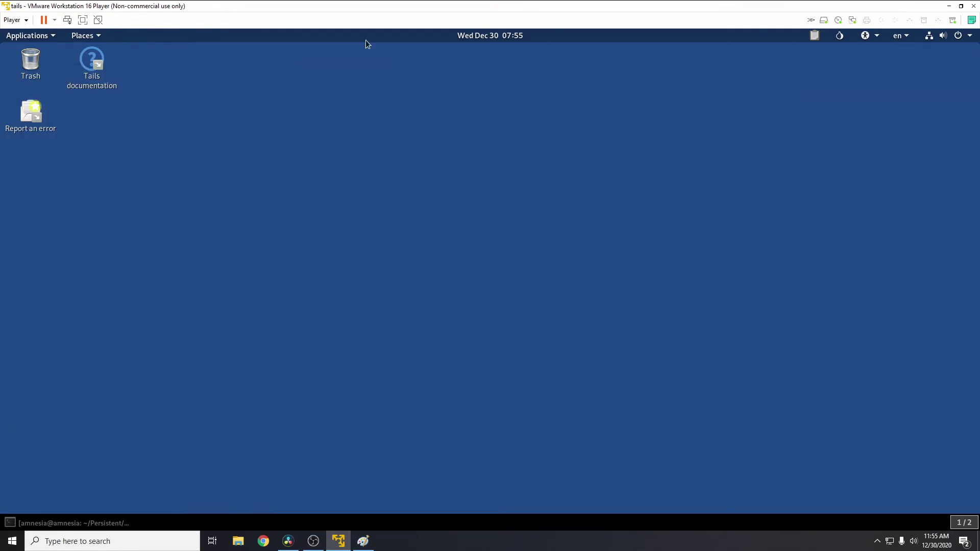
click(18, 35)
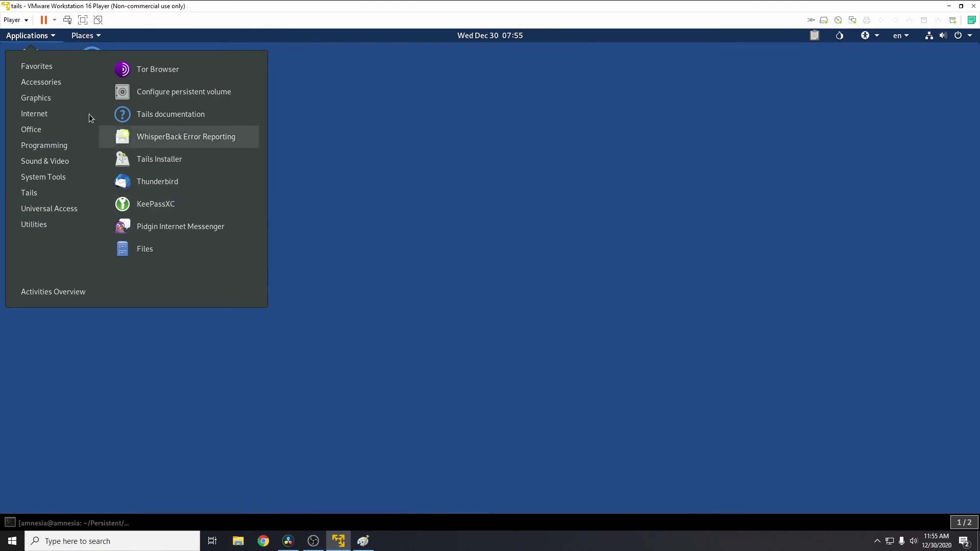
mouse_move(61, 89)
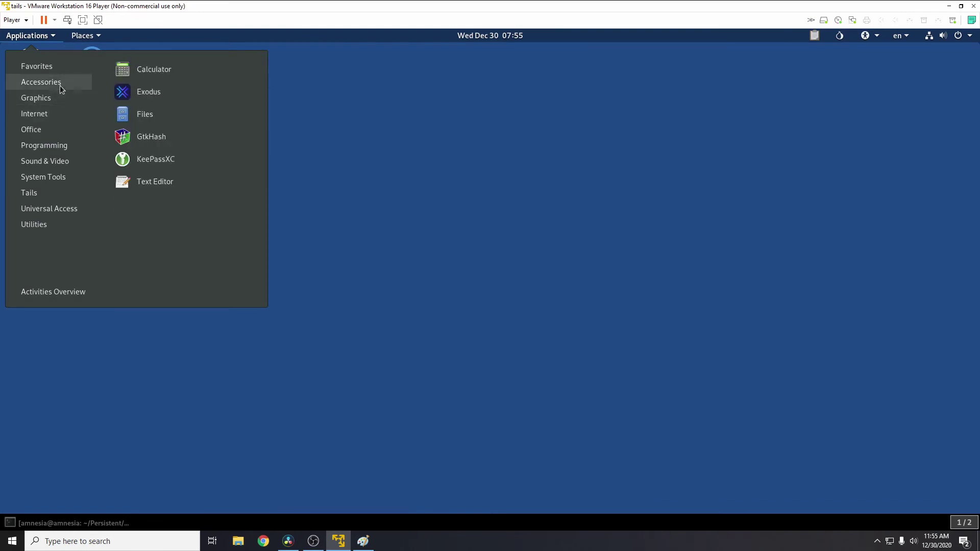
click(167, 97)
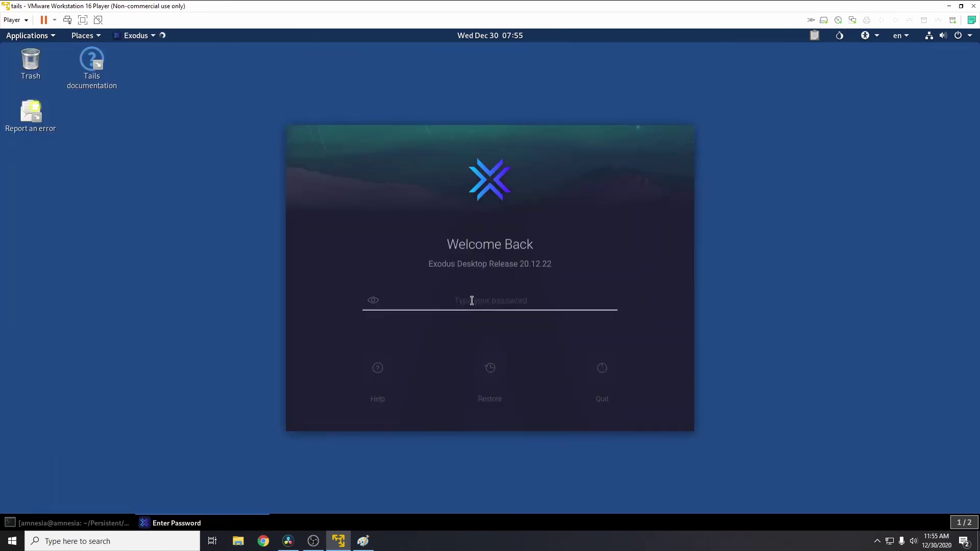
Unlock the wallet with its password to reach Backup Complete, then close Exodus
text(****)
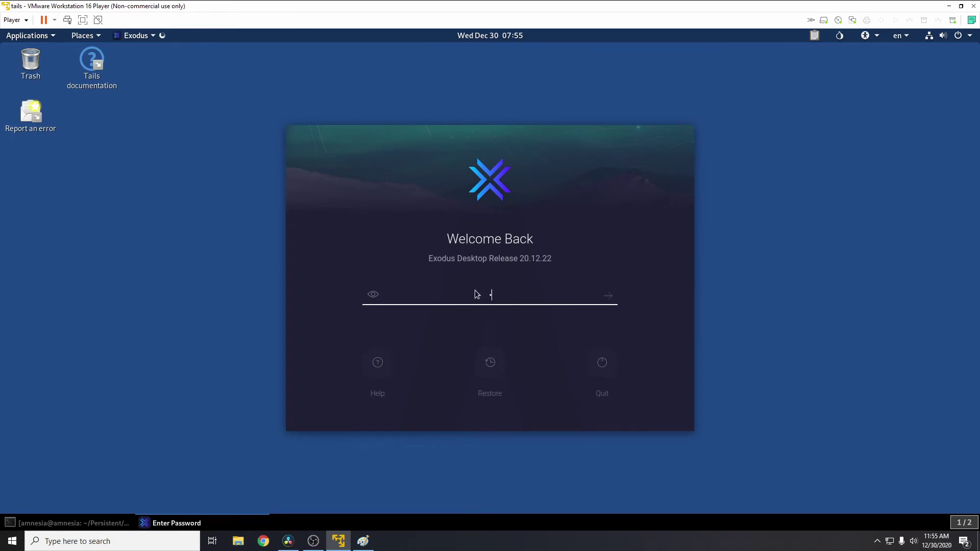
text(*)
key(Return)
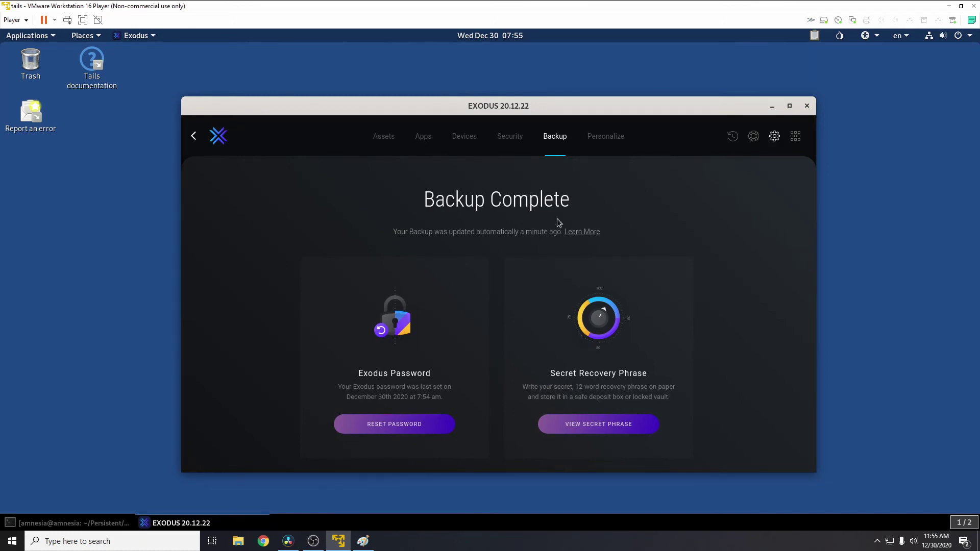
click(808, 106)
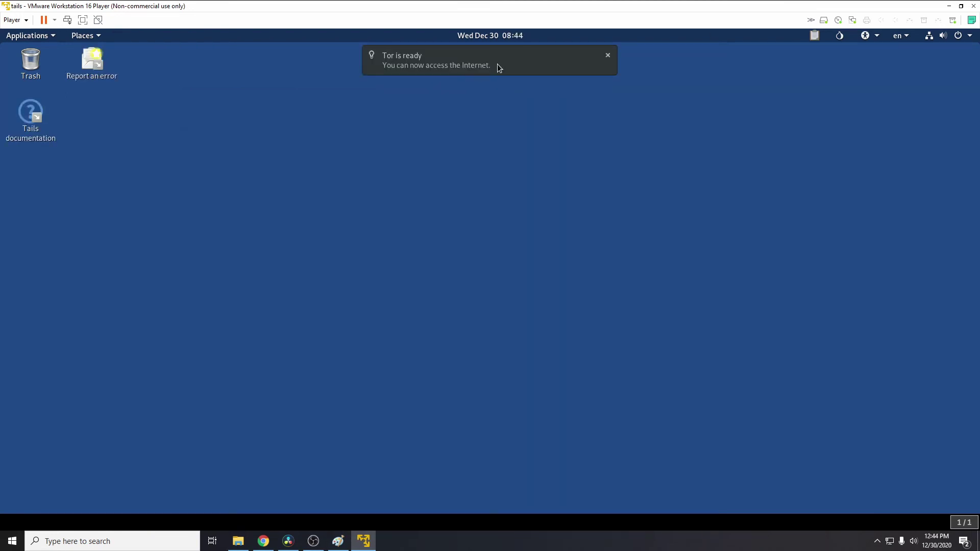
Dismiss the Tor is ready notification and open Persistent/exodus in Files
click(608, 56)
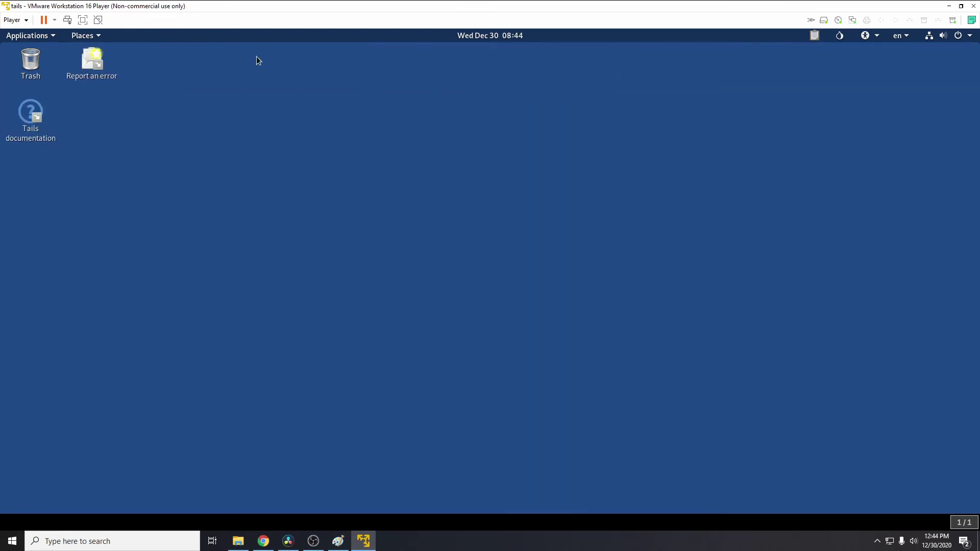
click(54, 37)
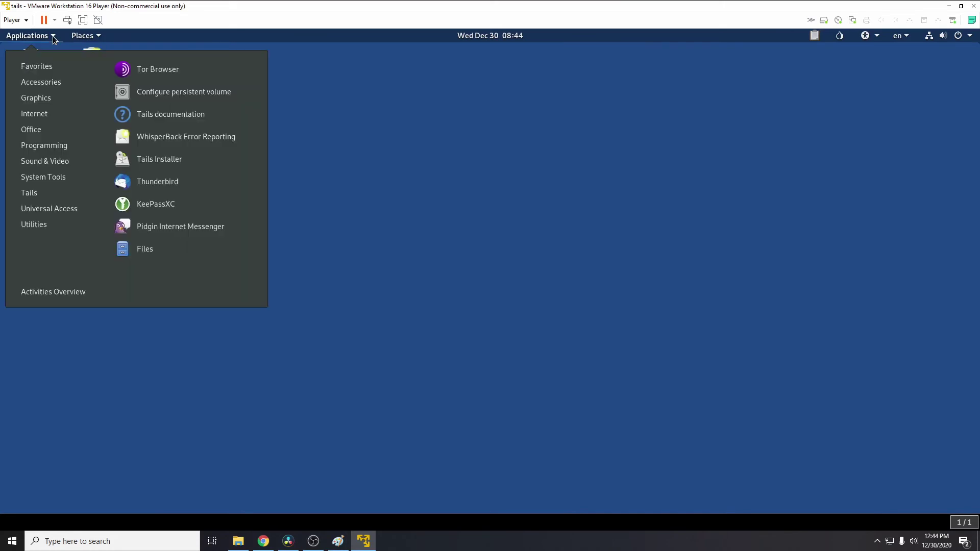
click(141, 248)
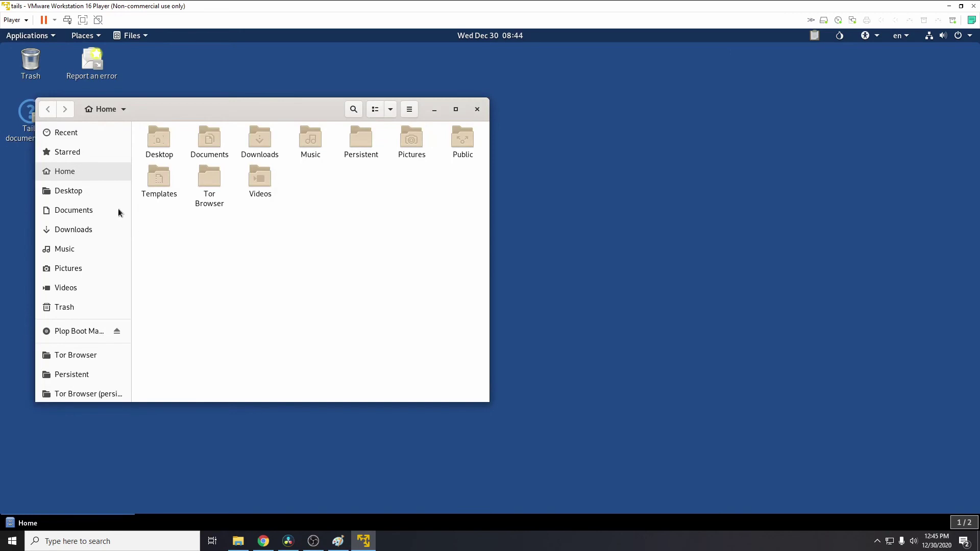
double_click(357, 145)
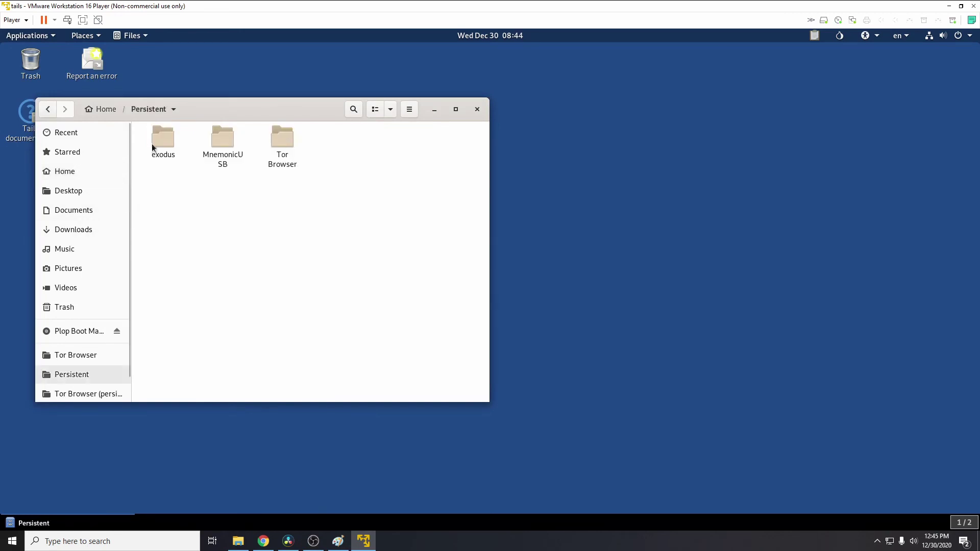
click(43, 34)
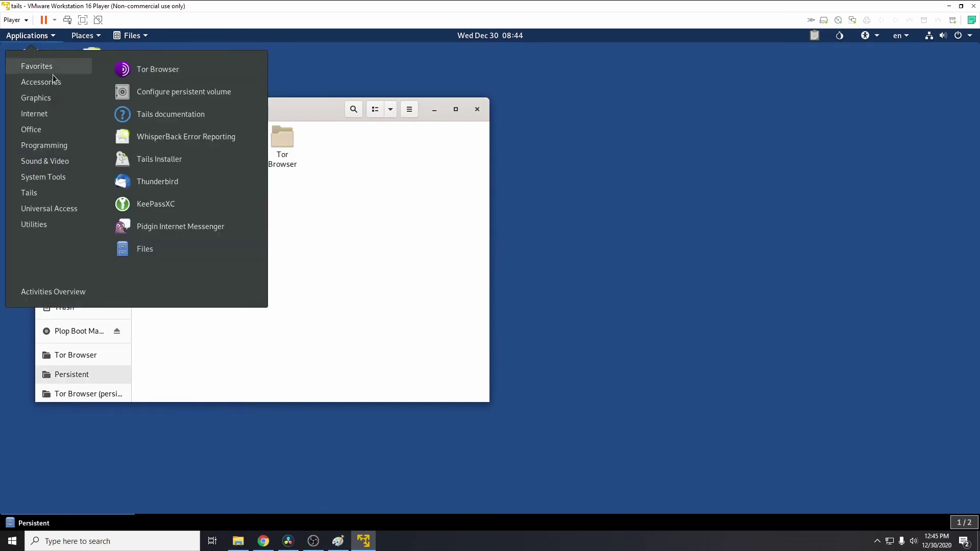
mouse_move(52, 82)
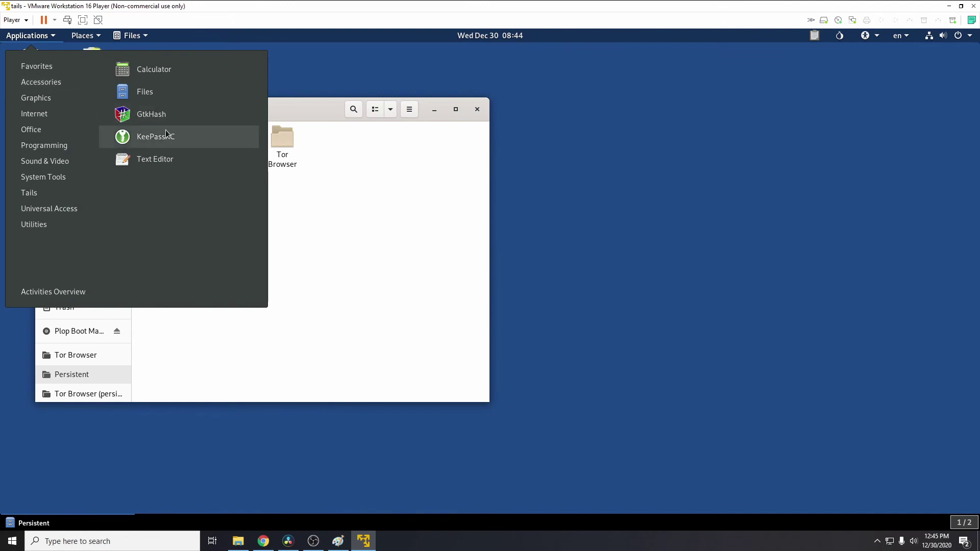
click(356, 254)
double_click(159, 146)
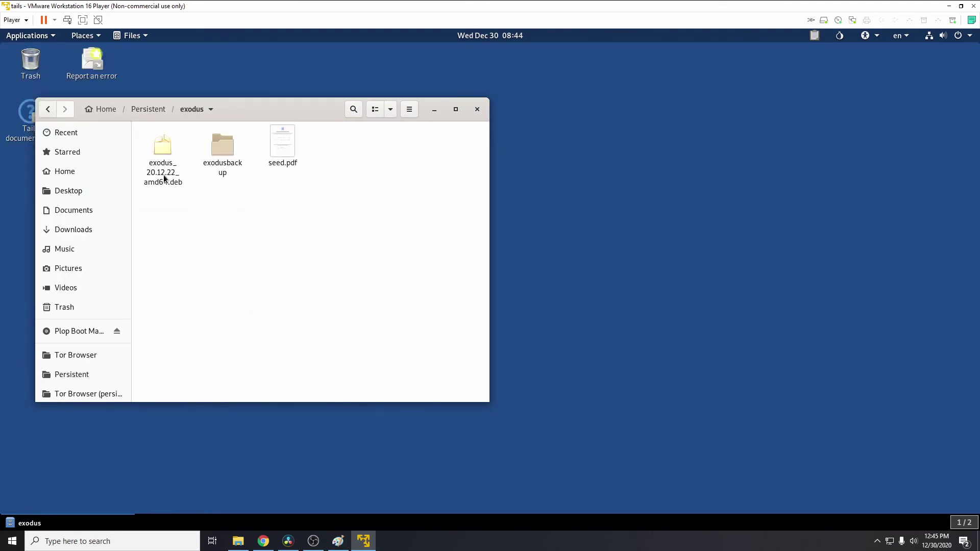
Launch a Terminal from Applications > System Tools
click(36, 37)
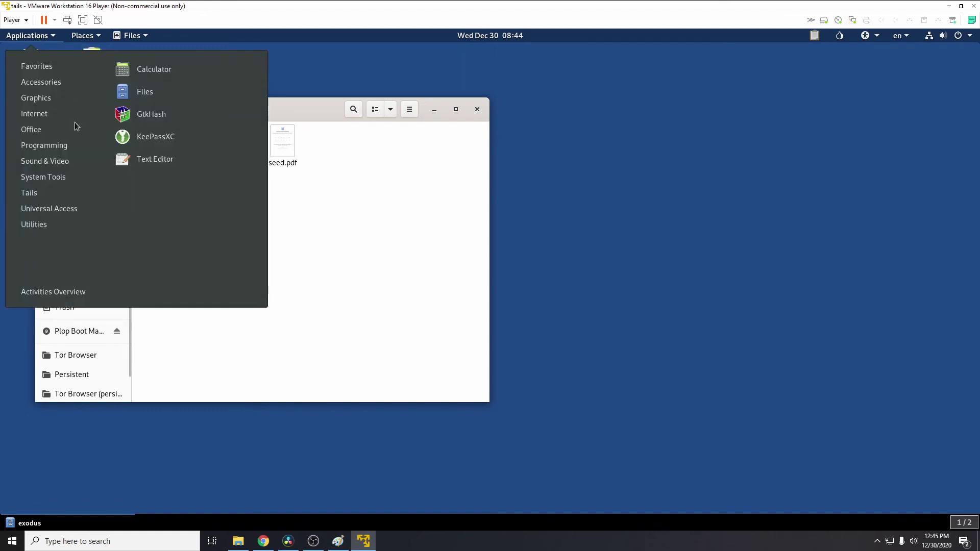
mouse_move(57, 179)
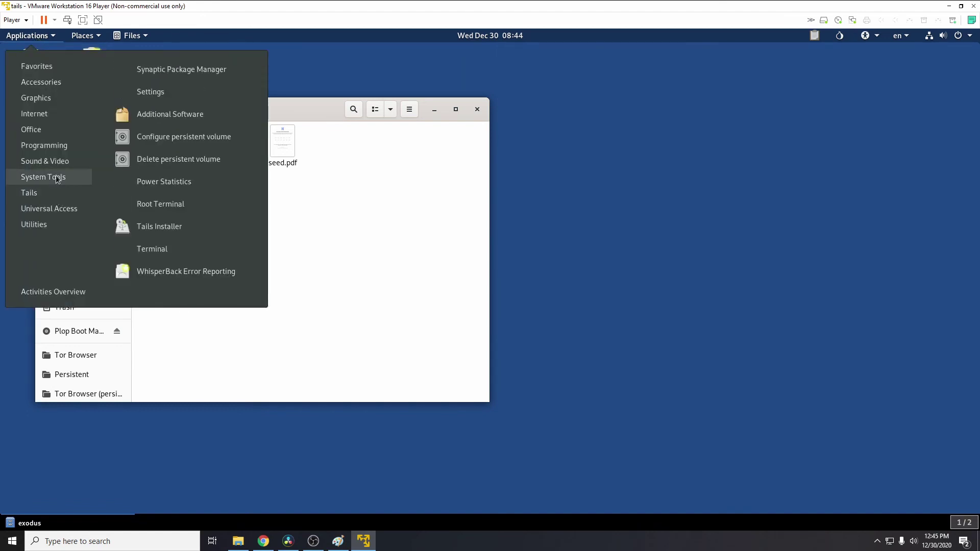
click(138, 248)
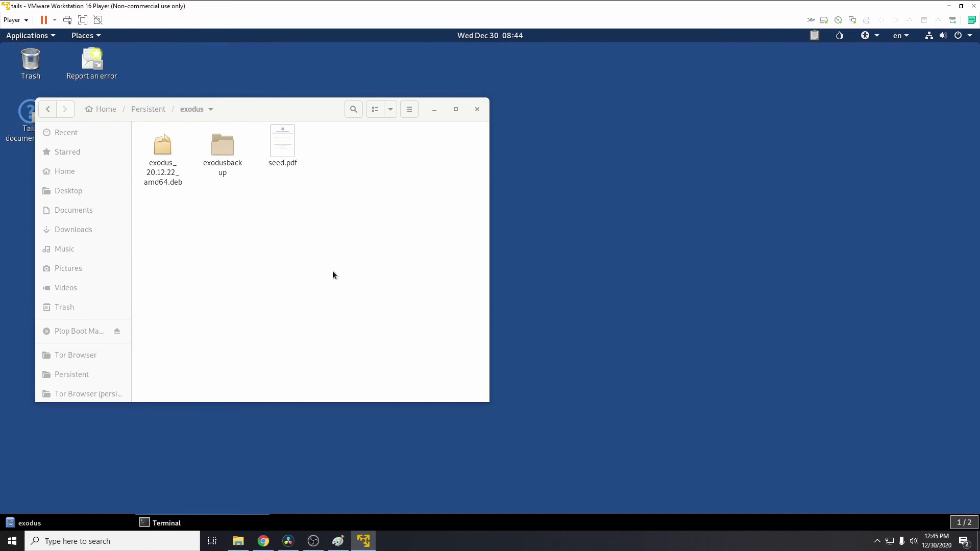
In Terminal, change into Persistent/exodus and list its contents
text(cd Persistent/)
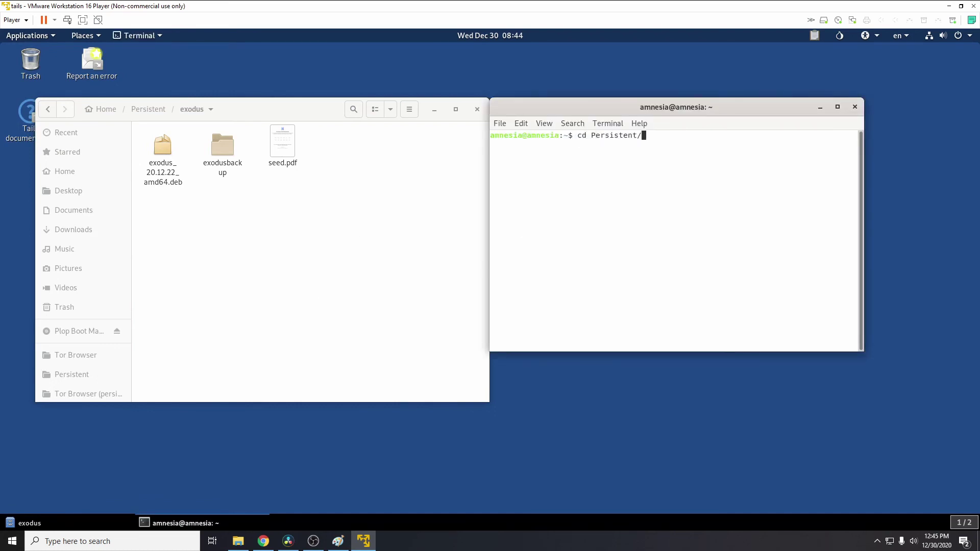
key(Return)
text(ls)
key(Return)
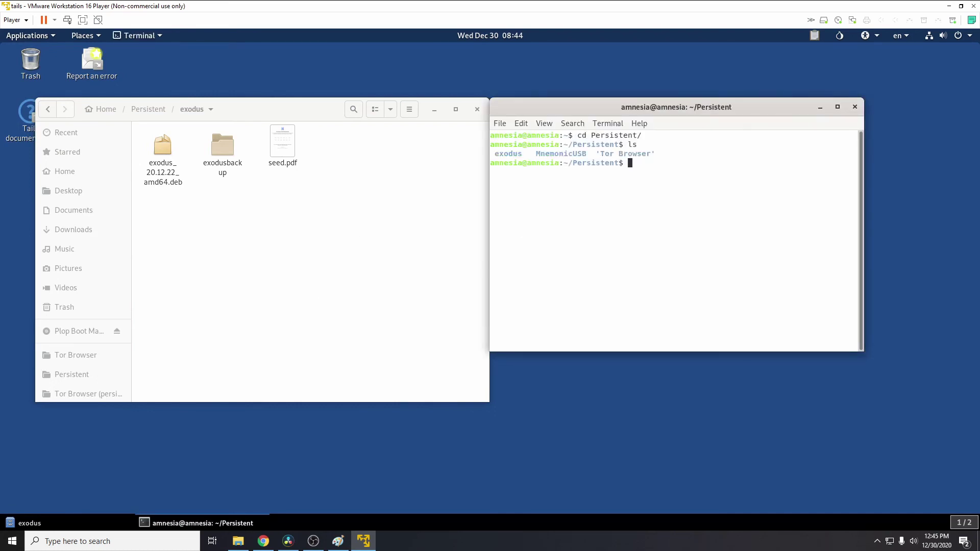
text(cd ex)
key(Tab)
key(Return)
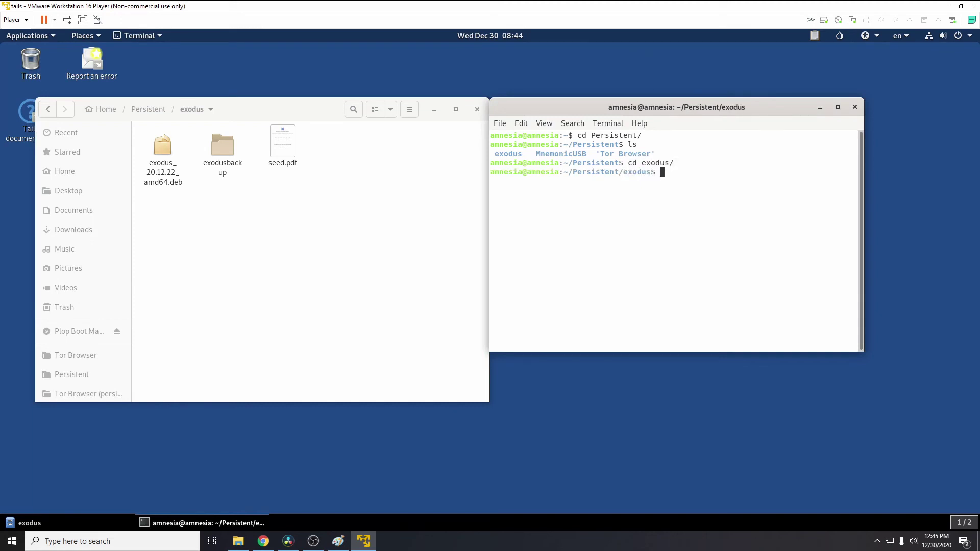
text(ls)
key(Return)
Install exodus_20.12.22_amd64.deb with sudo dpkg -i, postponing the Tails upgrade and entering the admin password
text(sudo dp)
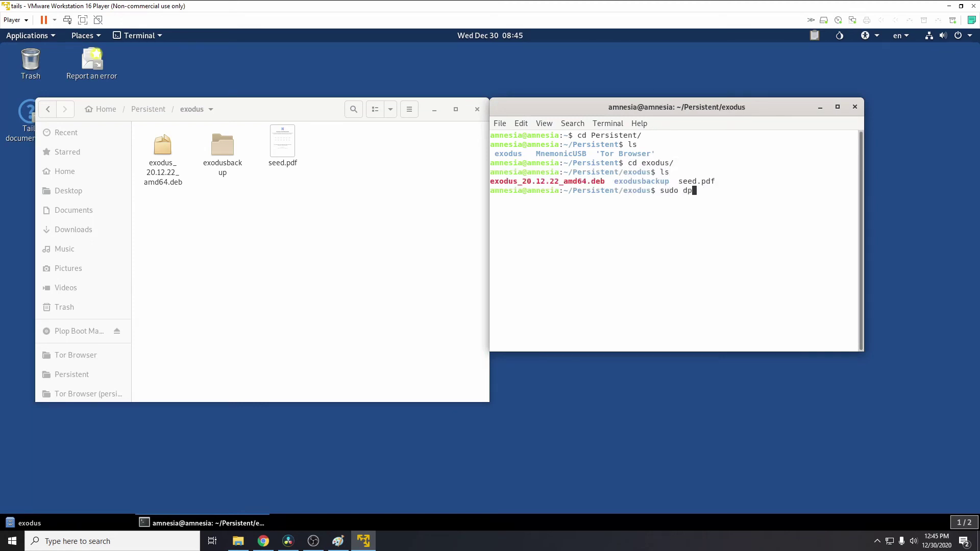
text(kg -i exodus)
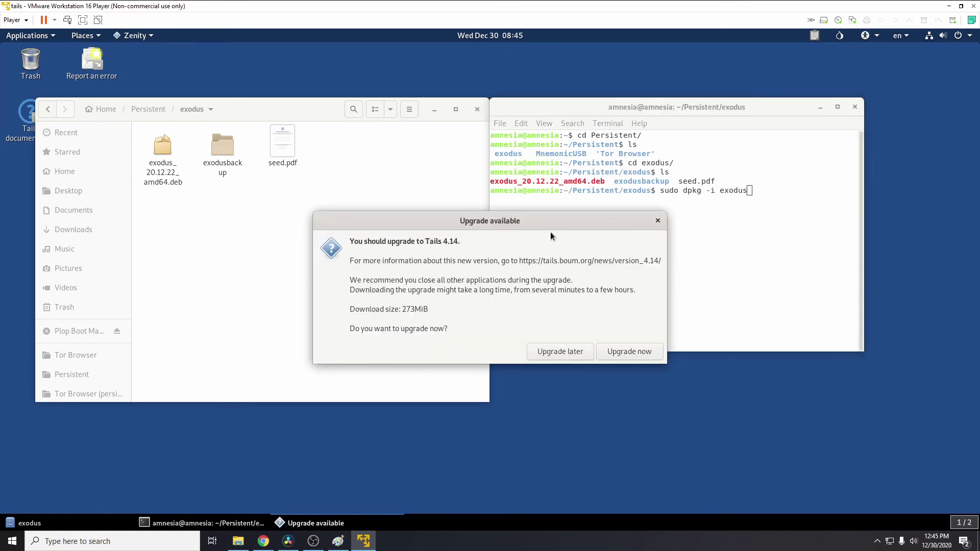
click(561, 352)
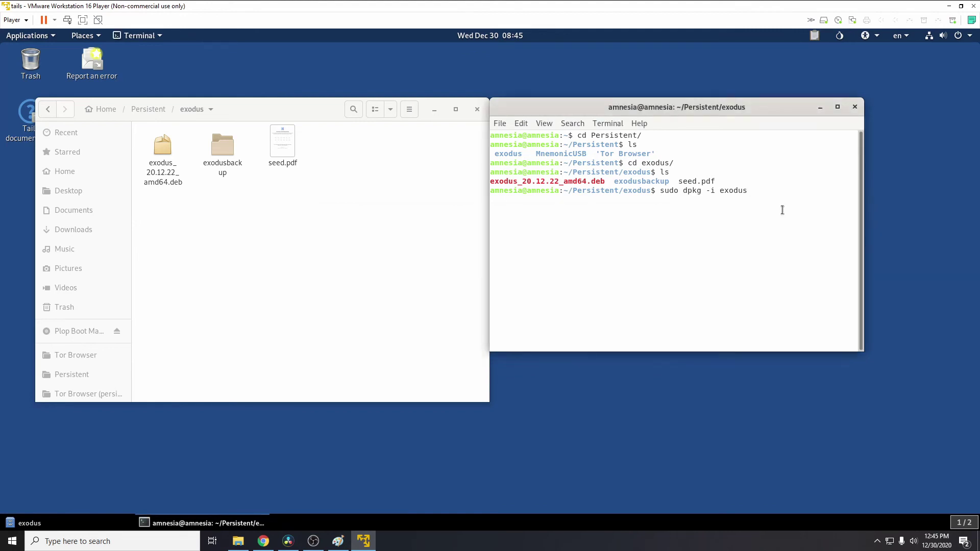
text(_)
key(Tab)
key(Return)
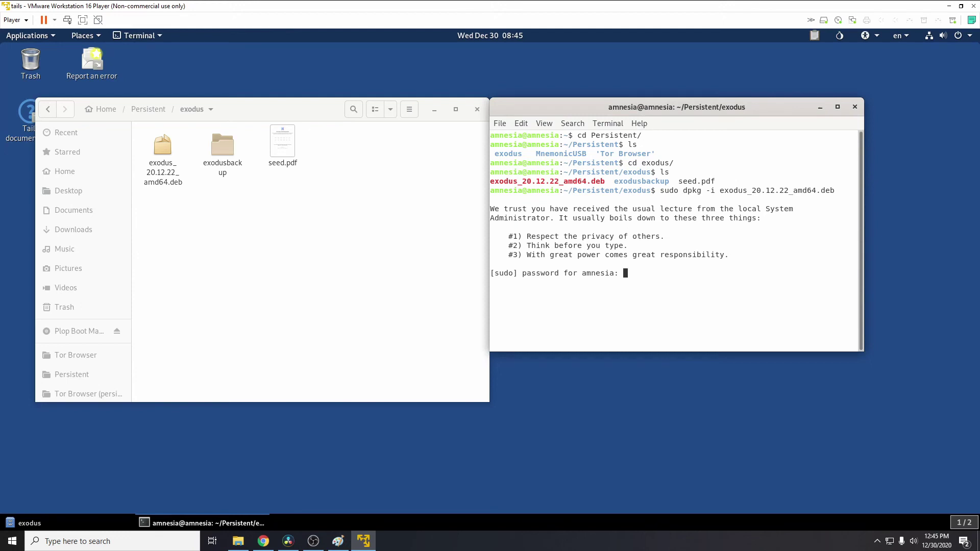
key(Return)
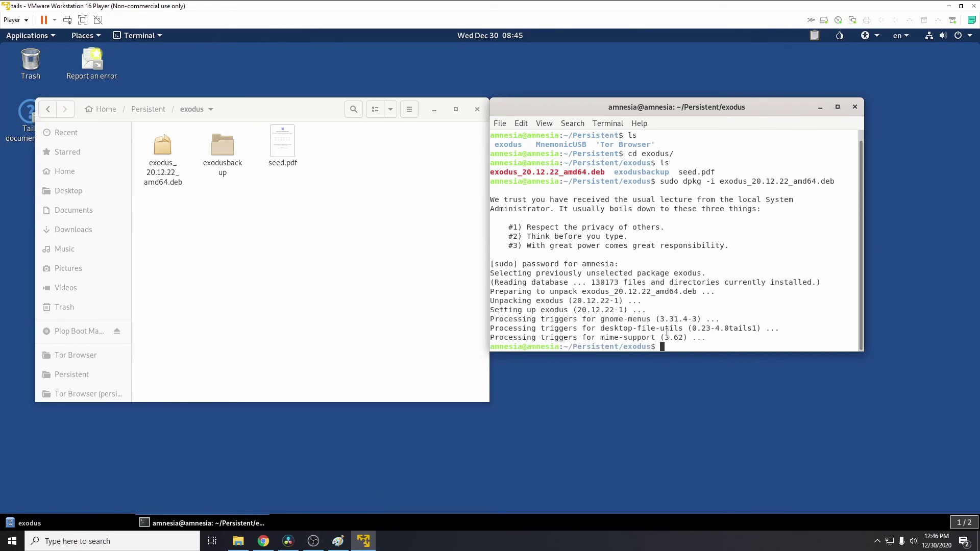
Open a second Files window and browse to Persistent/exodus/exodusbackup
drag(700, 108, 717, 106)
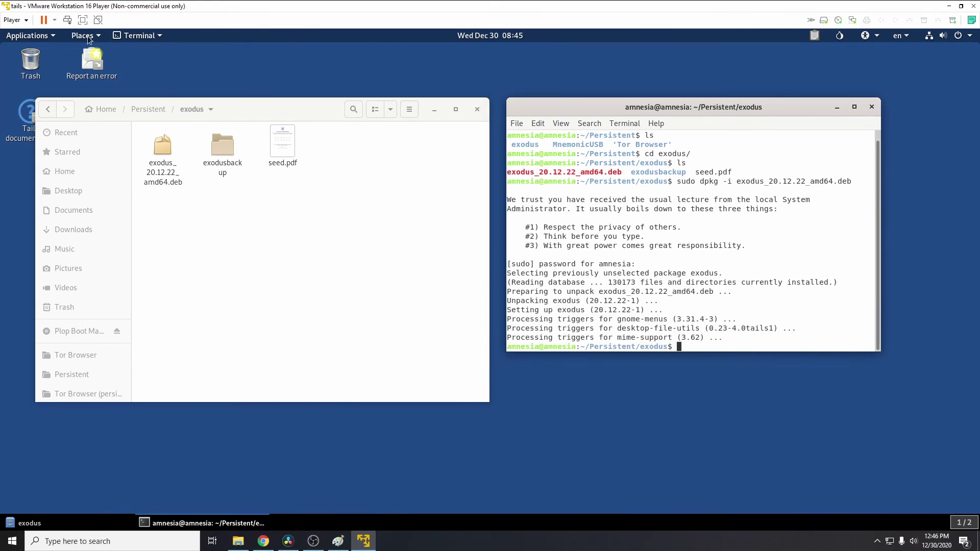
click(17, 34)
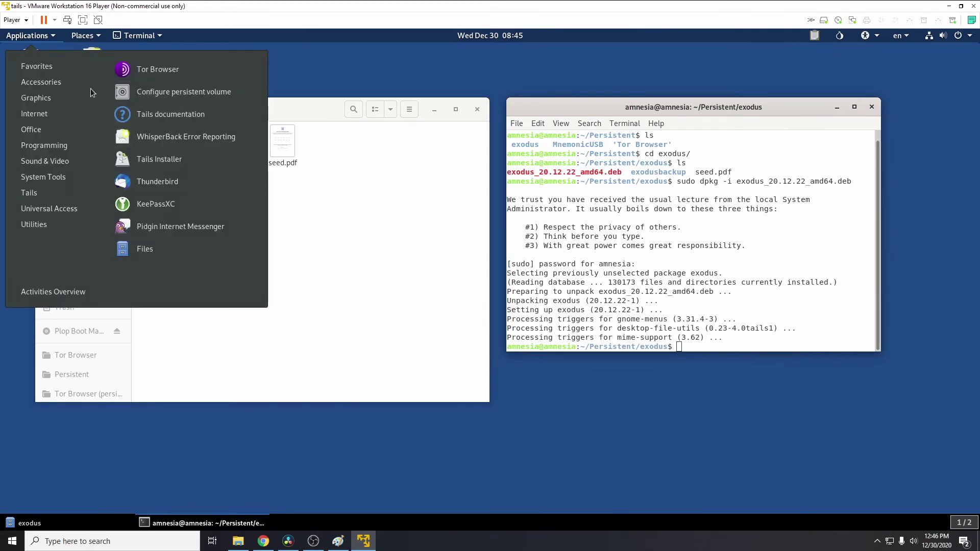
mouse_move(88, 90)
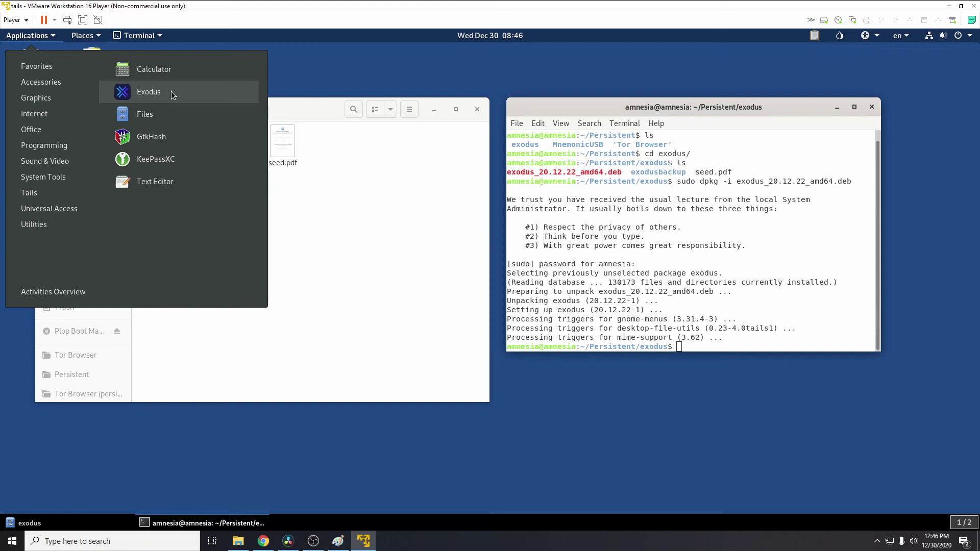
click(157, 115)
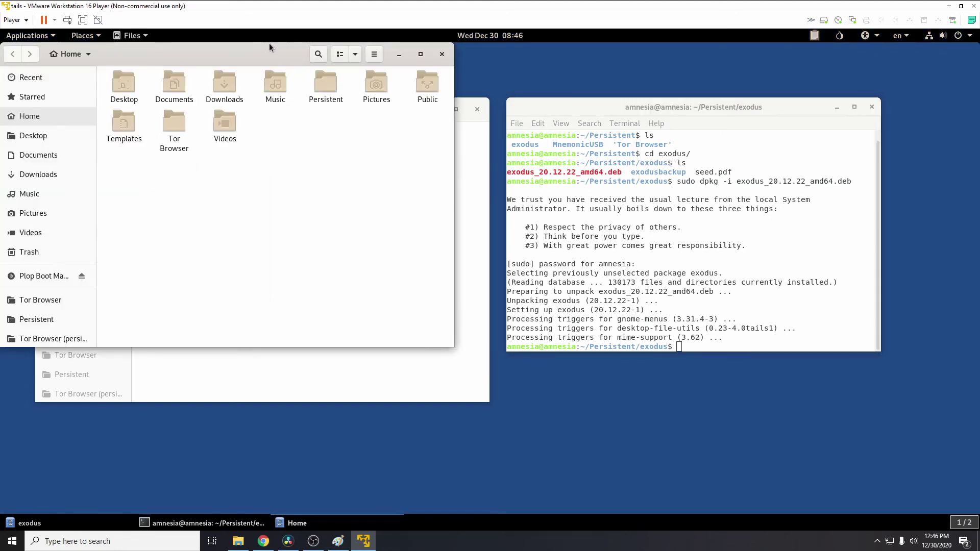
drag(260, 46, 736, 88)
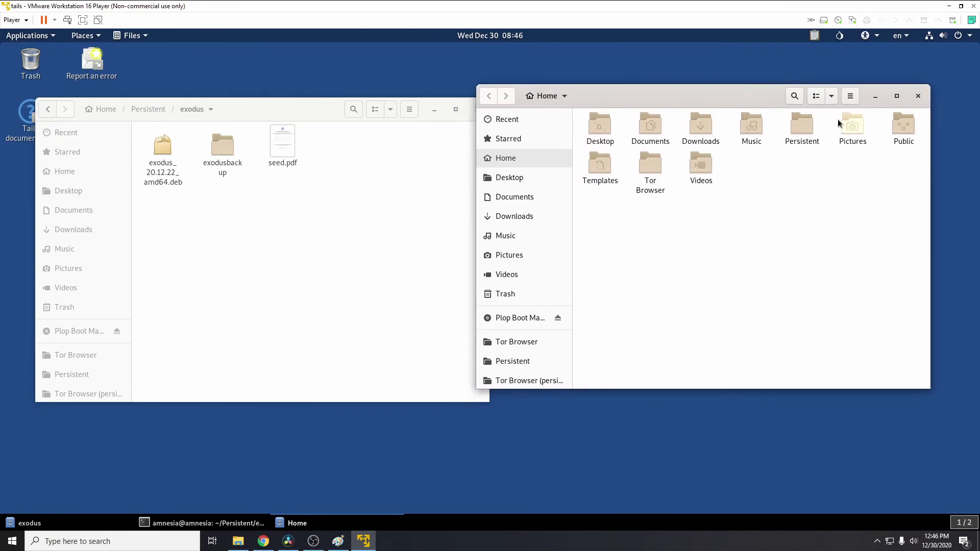
double_click(802, 125)
double_click(604, 127)
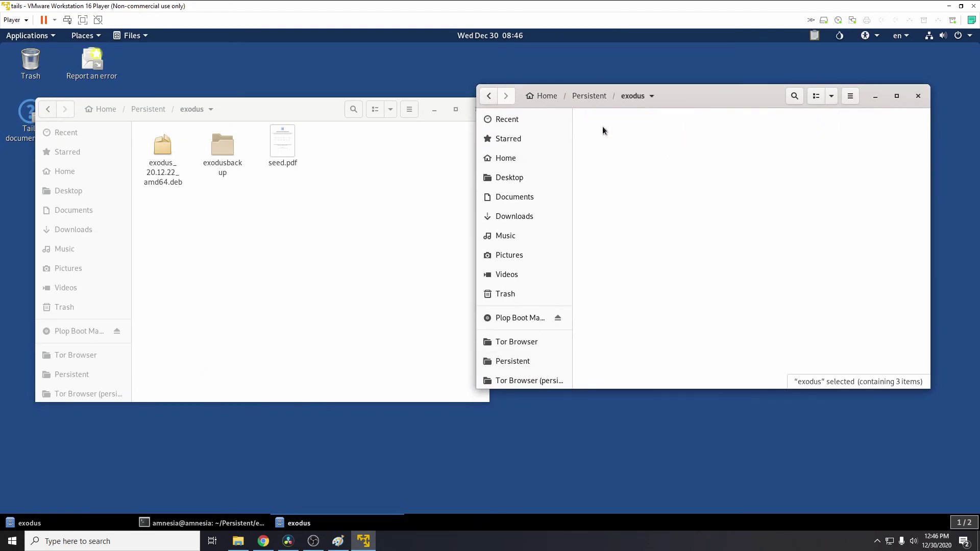
click(661, 132)
double_click(662, 132)
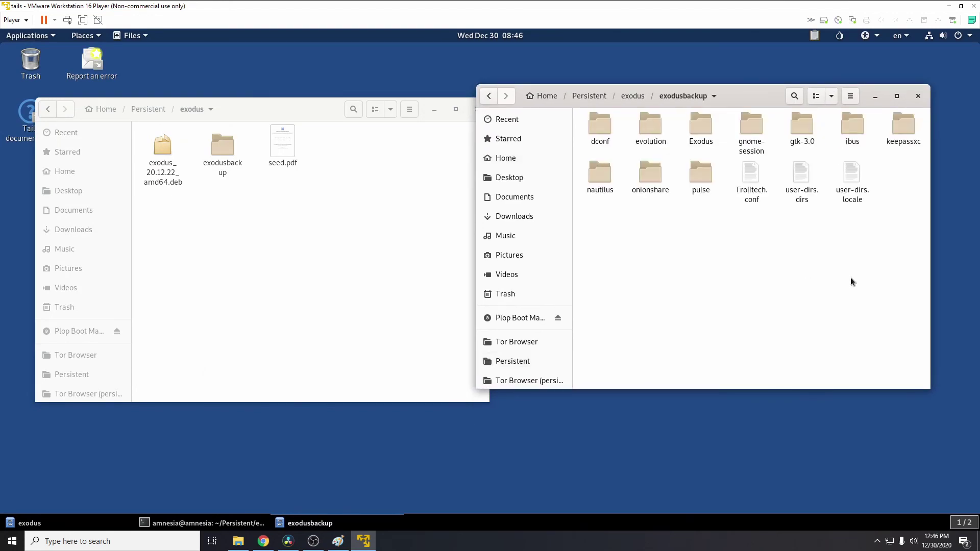
click(286, 225)
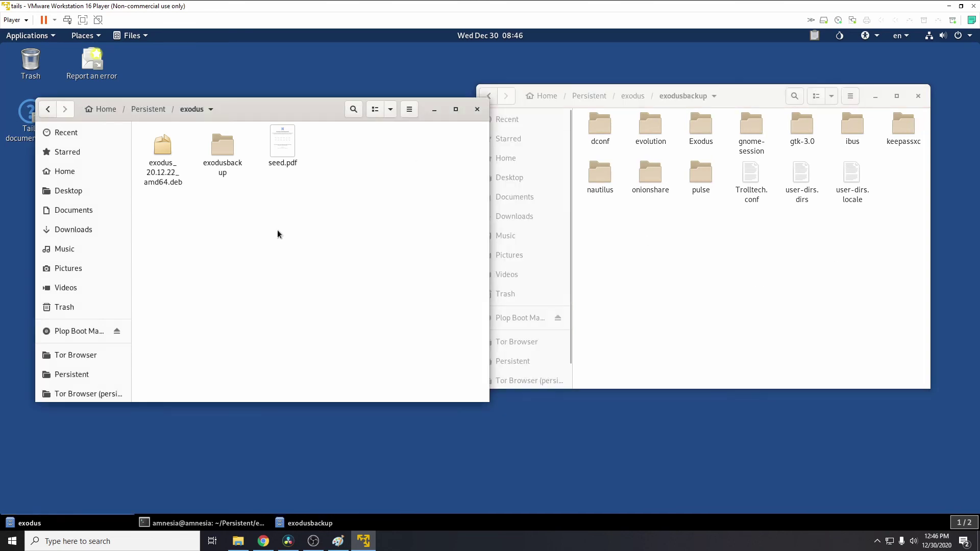
Turn on Show Hidden Files in Home and open the hidden .config folder
click(114, 110)
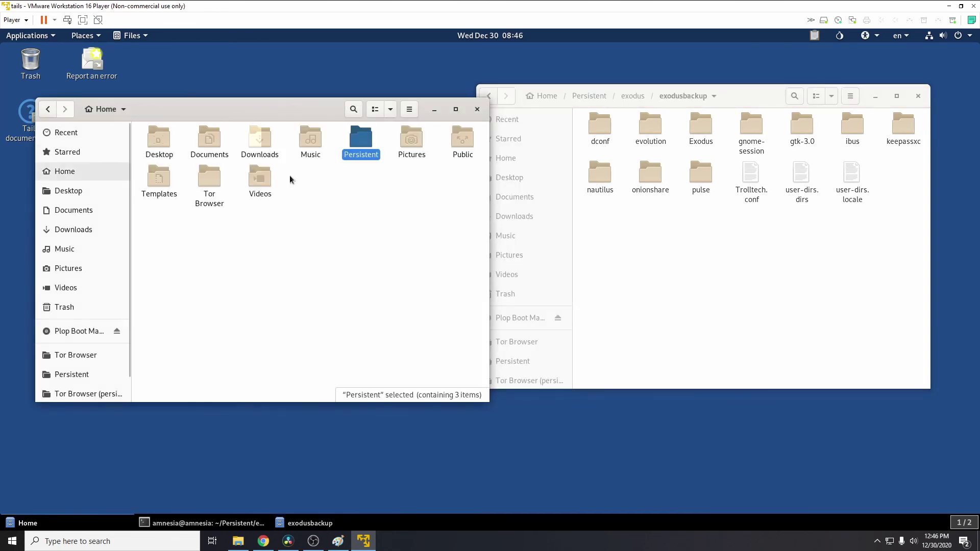
click(391, 111)
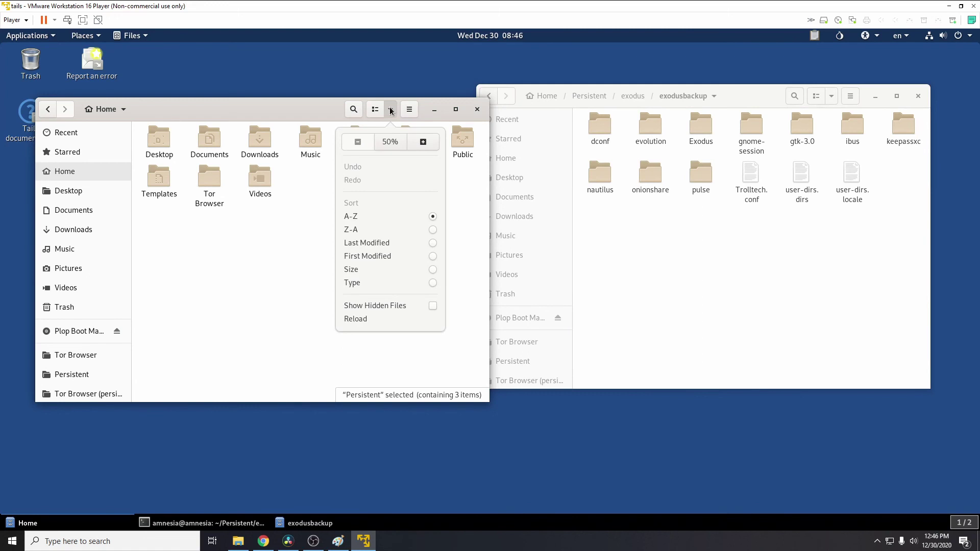
click(433, 306)
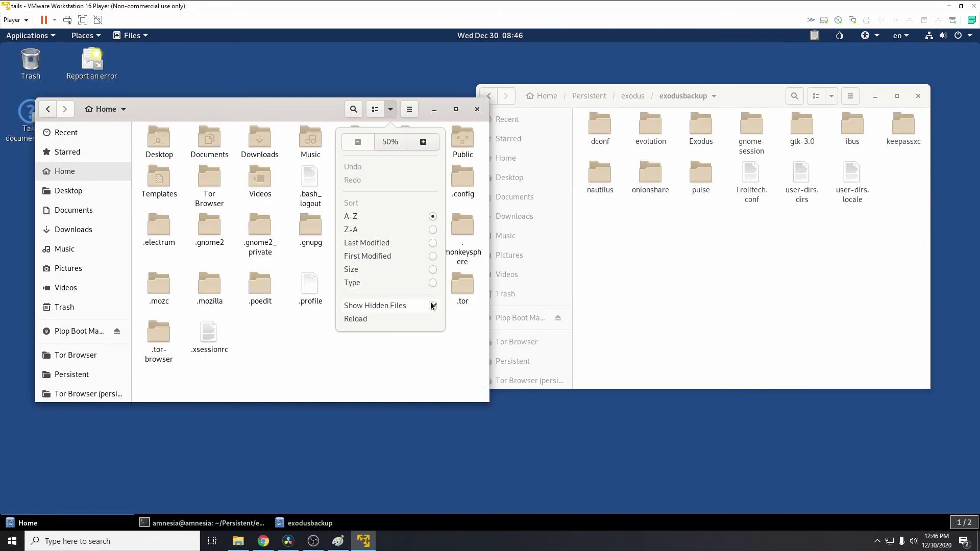
click(329, 357)
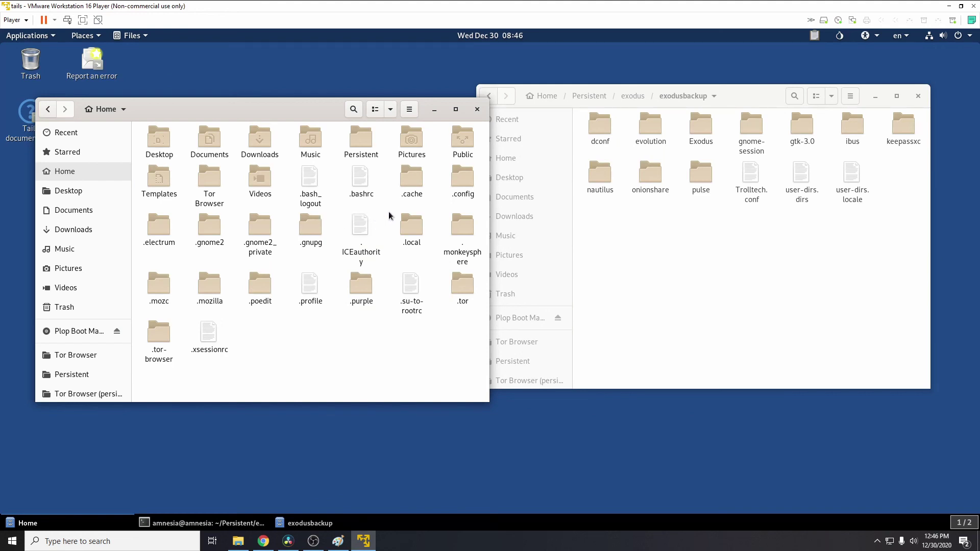
double_click(464, 185)
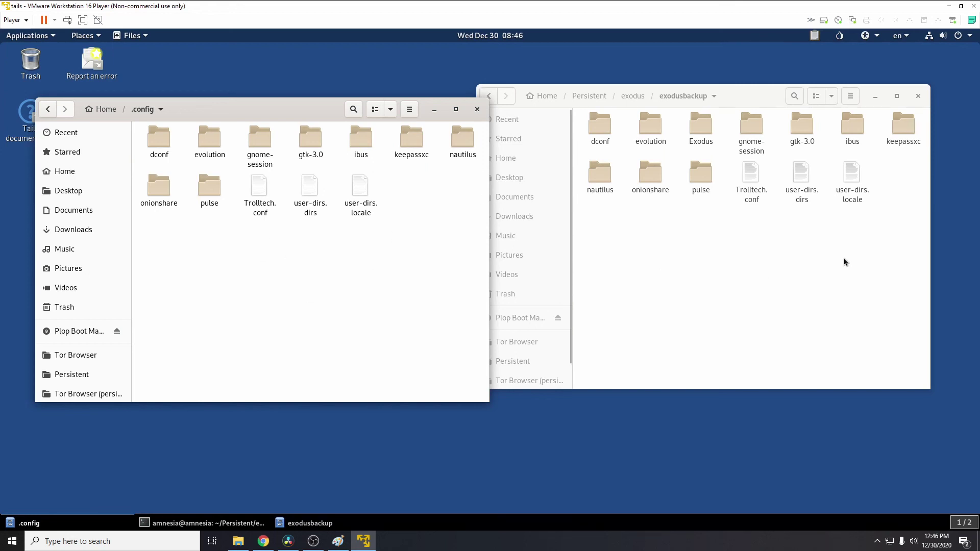
click(893, 247)
drag(892, 250, 867, 238)
Paste all exodusbackup items into .config, merging folders and replacing files for all conflicts
key(ctrl+a)
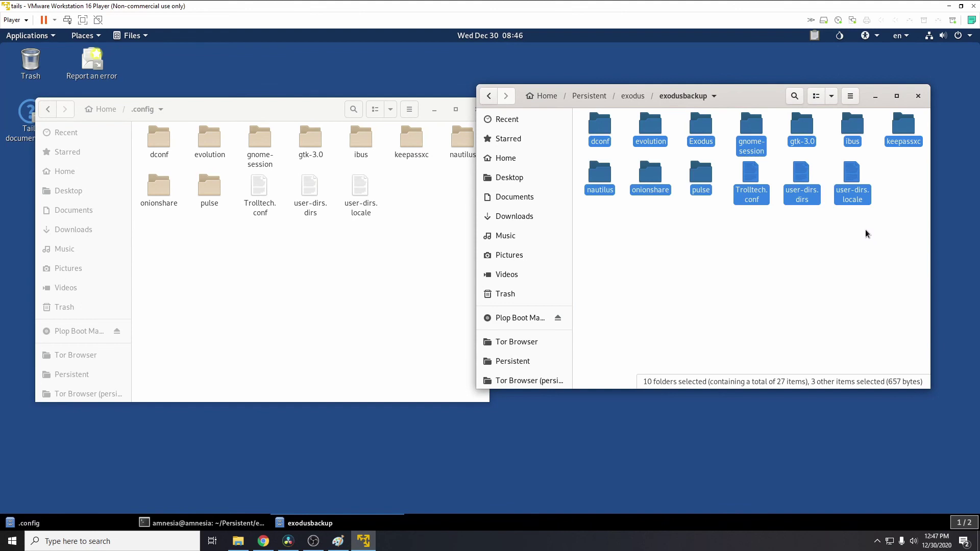
click(343, 272)
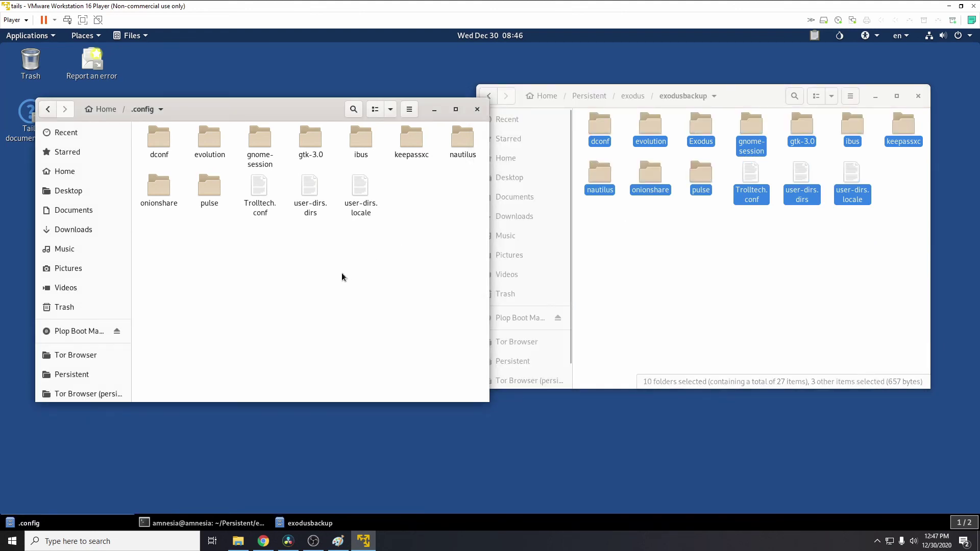
key(ctrl+v)
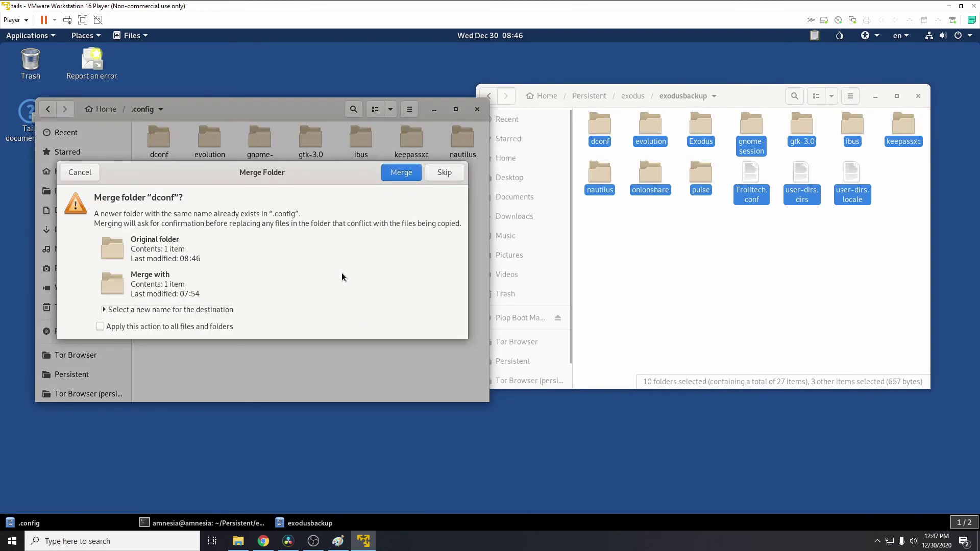
click(139, 327)
click(395, 179)
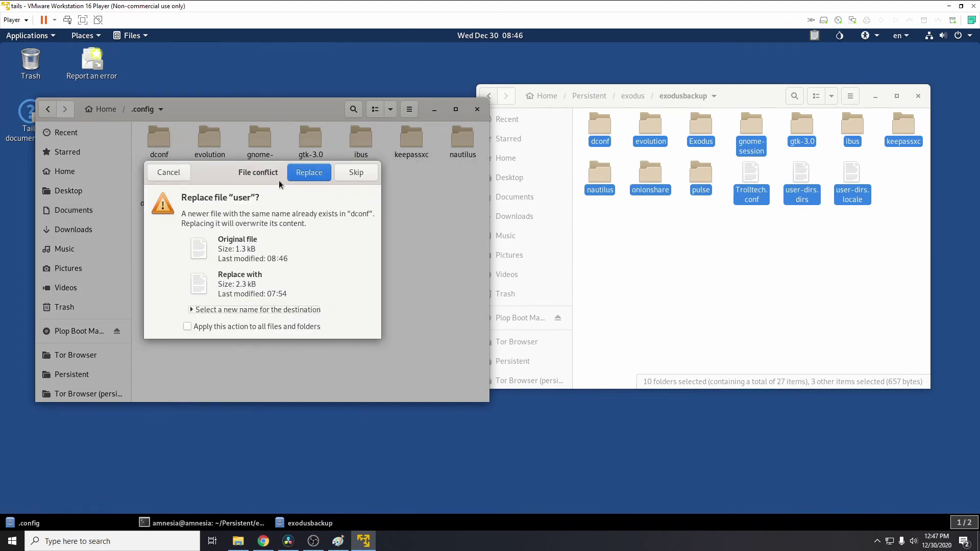
click(199, 327)
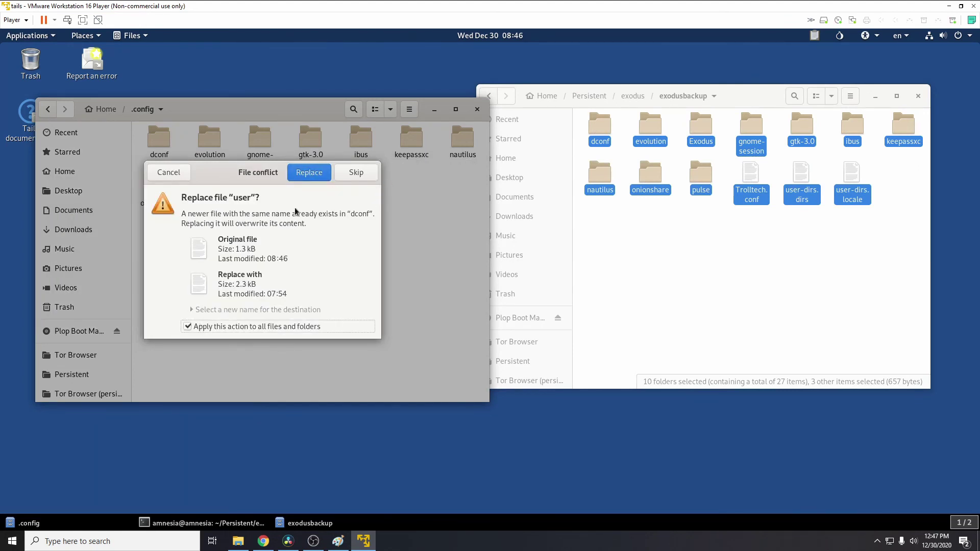
click(304, 173)
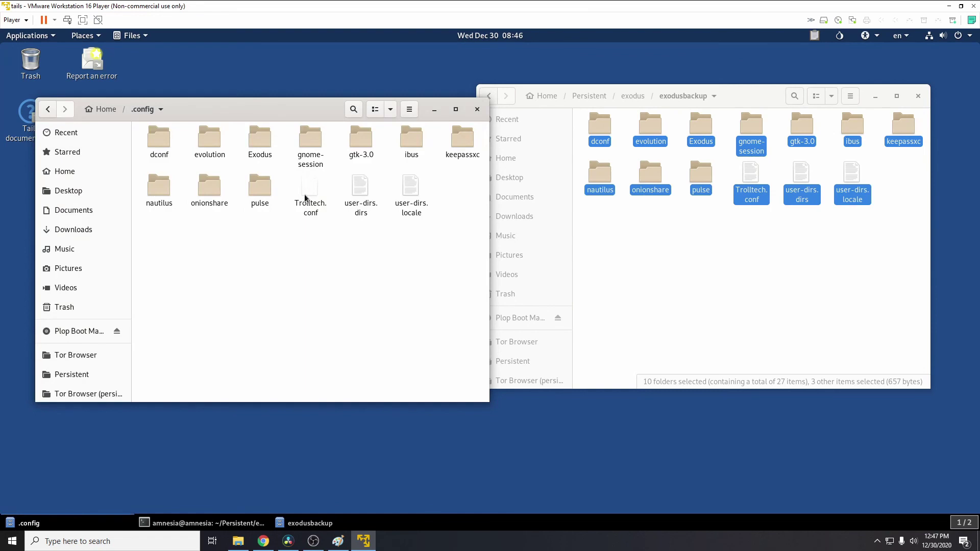
click(918, 96)
Close the .config window, launch Exodus and unlock the wallet with its password
click(475, 109)
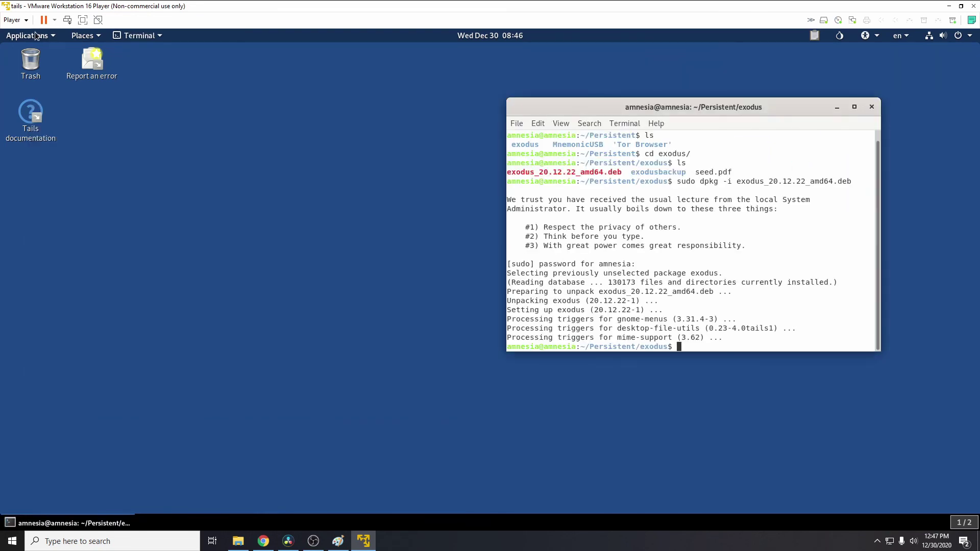
click(31, 35)
mouse_move(83, 35)
mouse_move(27, 37)
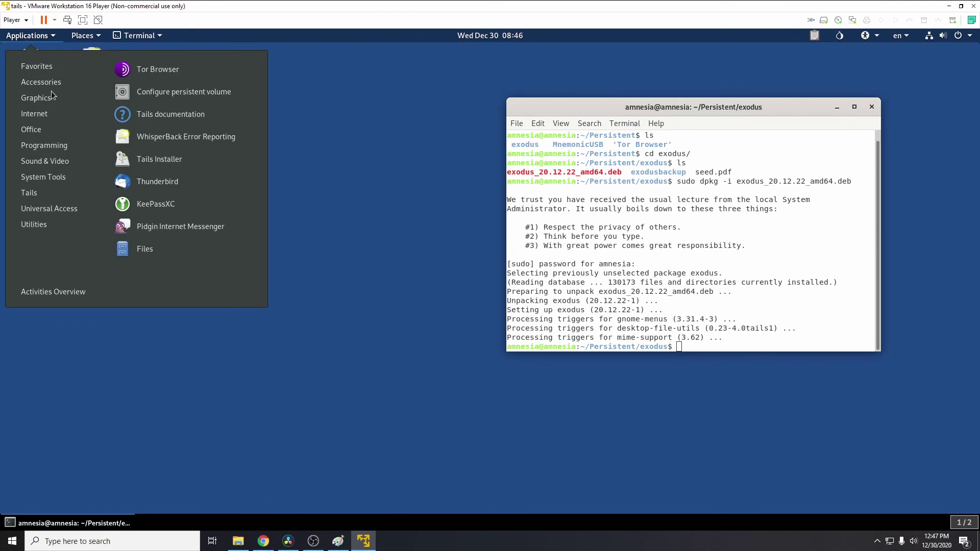
mouse_move(56, 85)
click(151, 92)
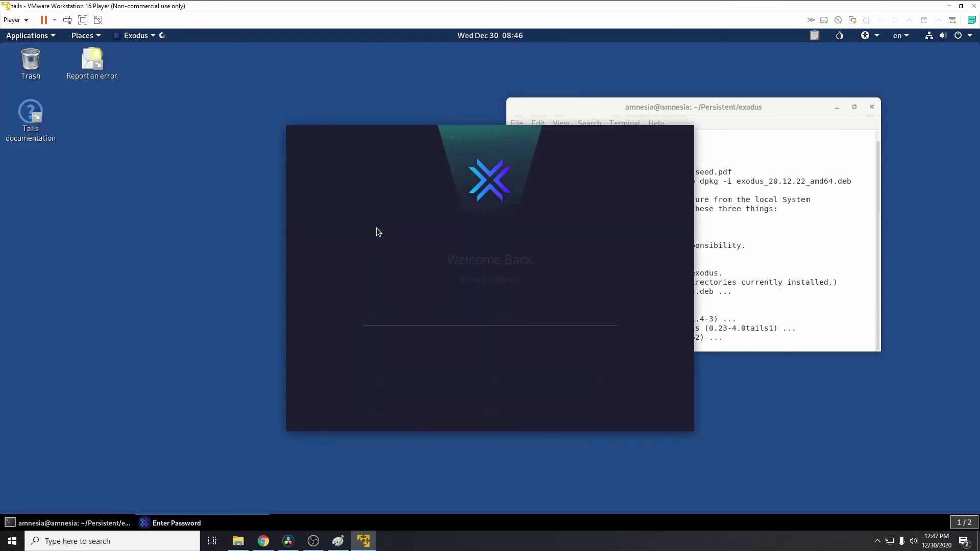
click(435, 300)
text(***********)
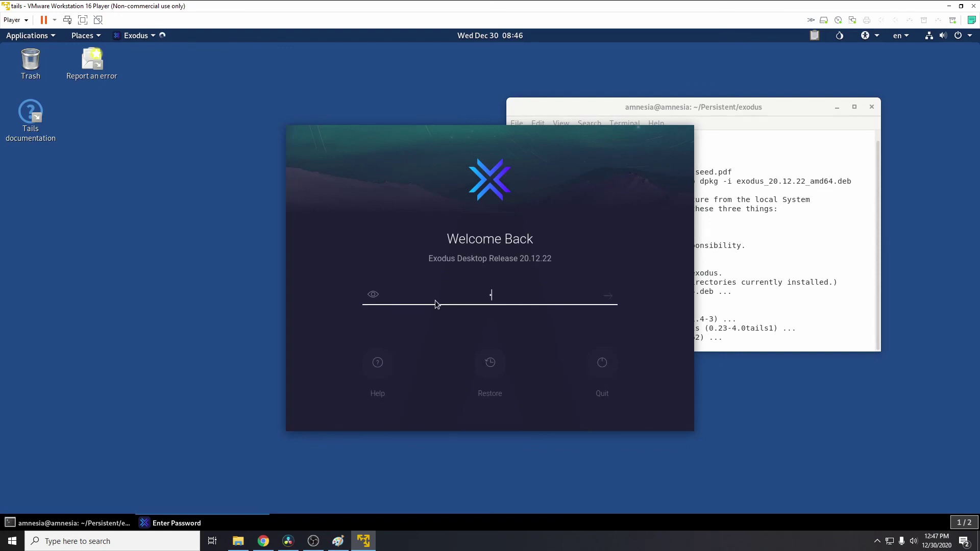
key(Return)
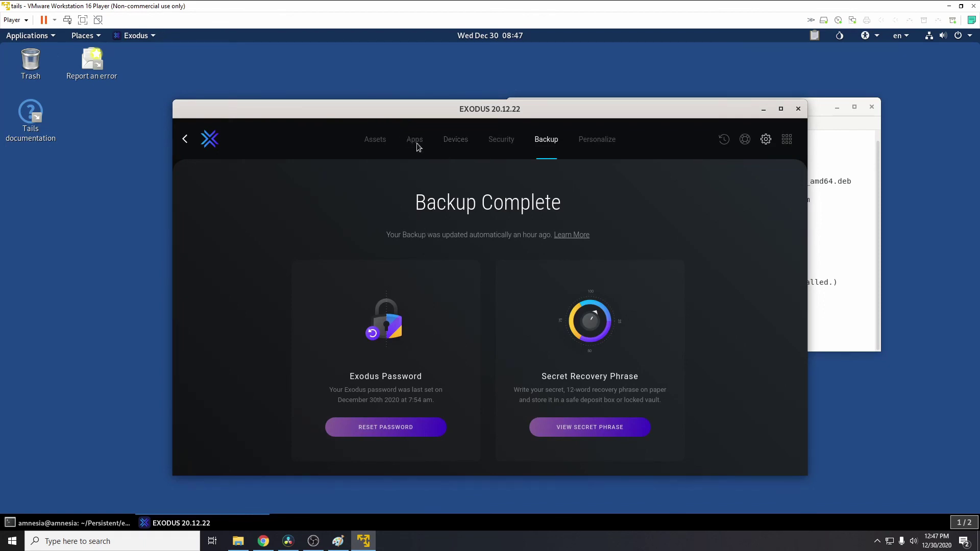
Show the Bitcoin receive address and compare it with the earlier screenshot, discarding the screenshot unsaved
click(209, 138)
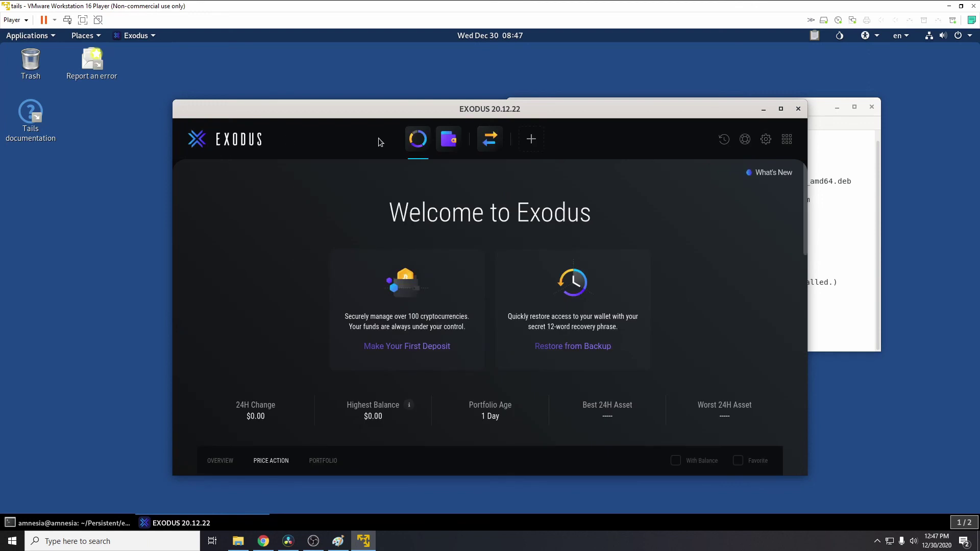
click(449, 140)
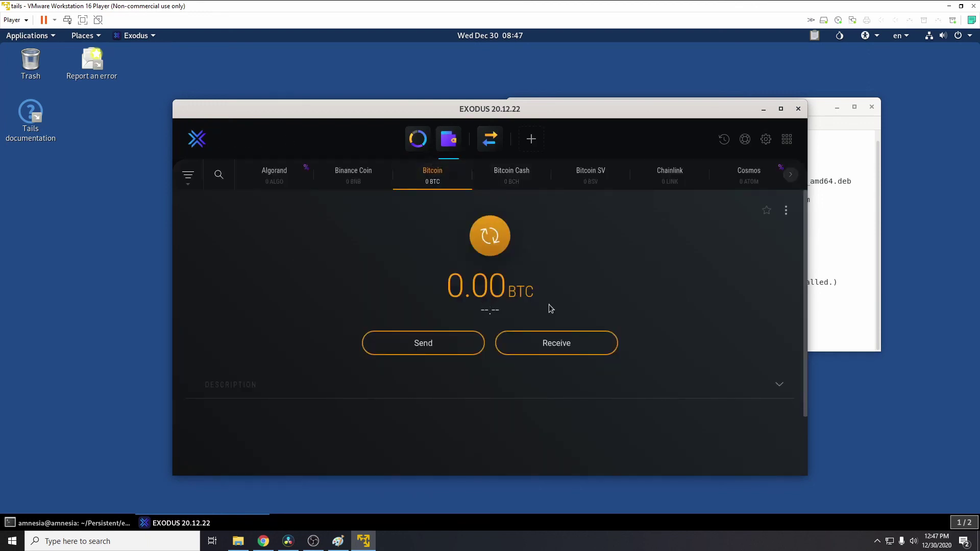
click(535, 336)
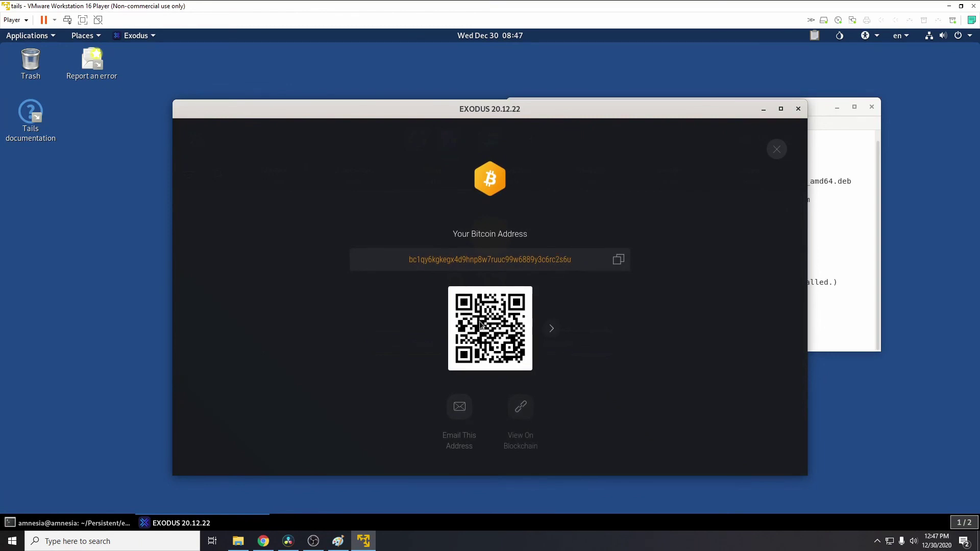
click(338, 541)
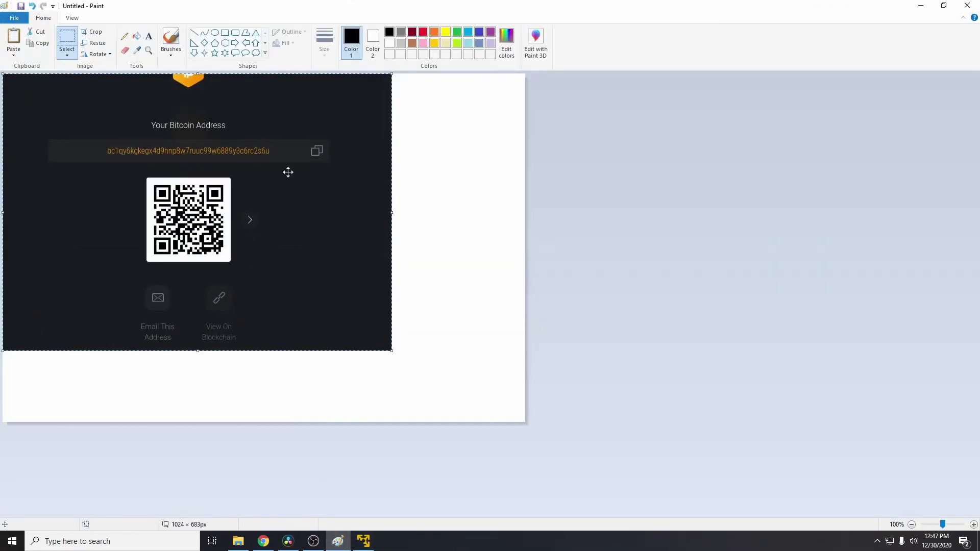
click(969, 5)
click(498, 270)
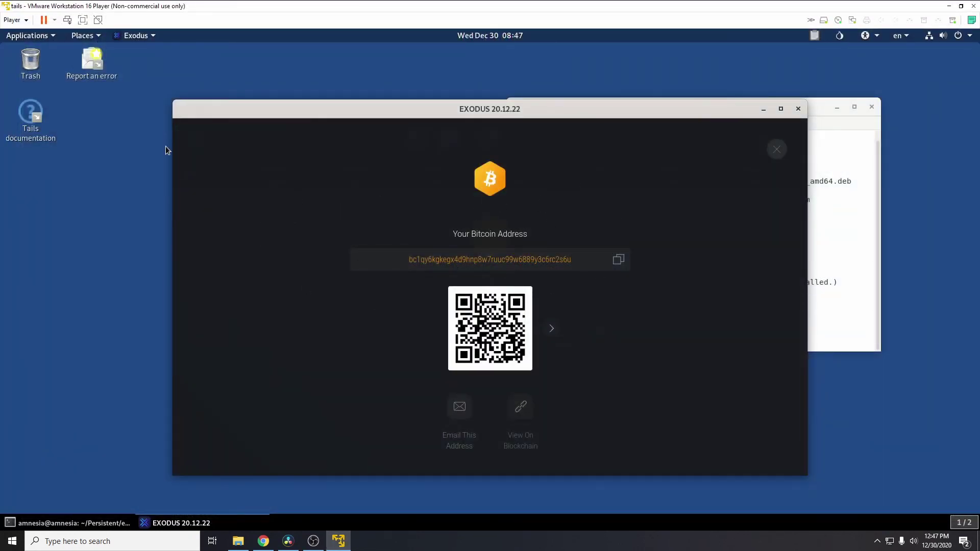
Close the Bitcoin receive overlay so Exodus shows the restored wallet page with 0.00 BTC
click(367, 116)
drag(367, 116, 364, 91)
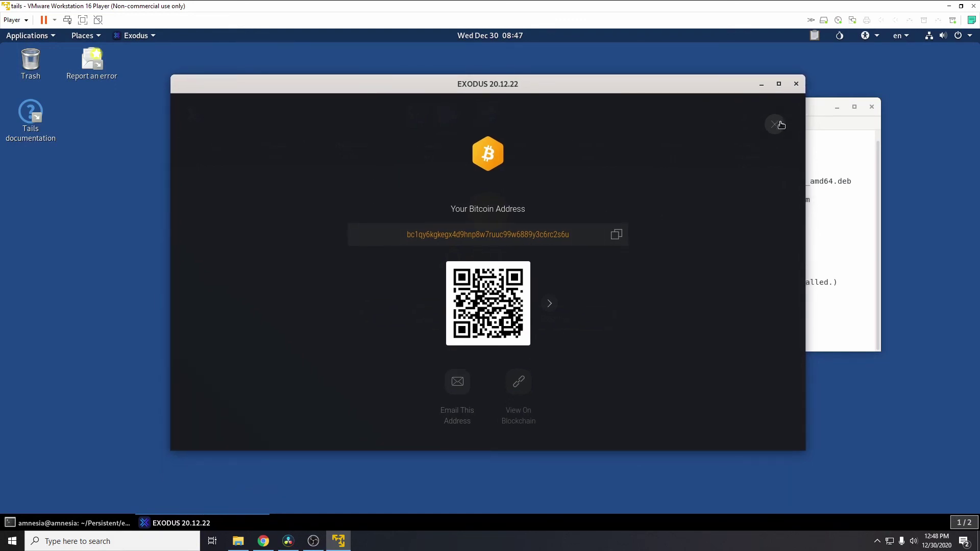
click(776, 124)
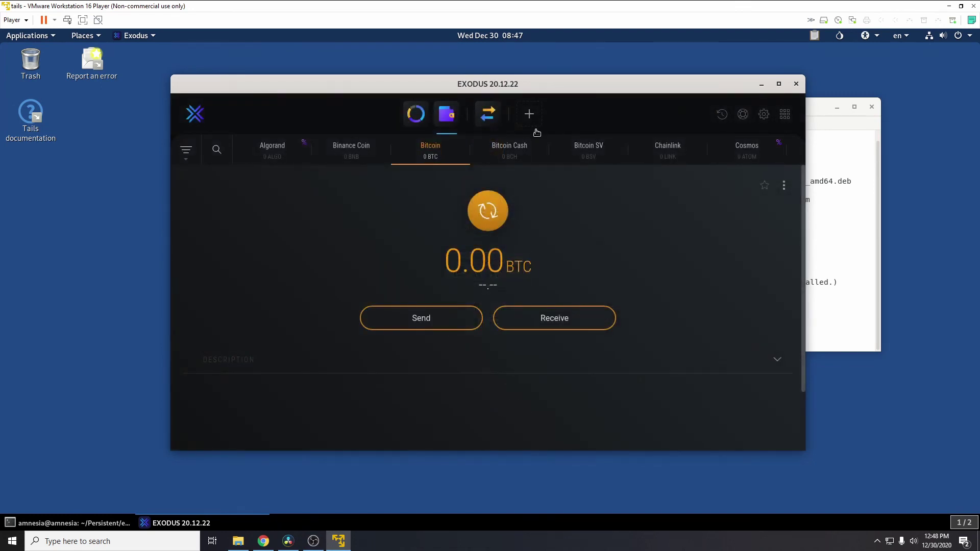